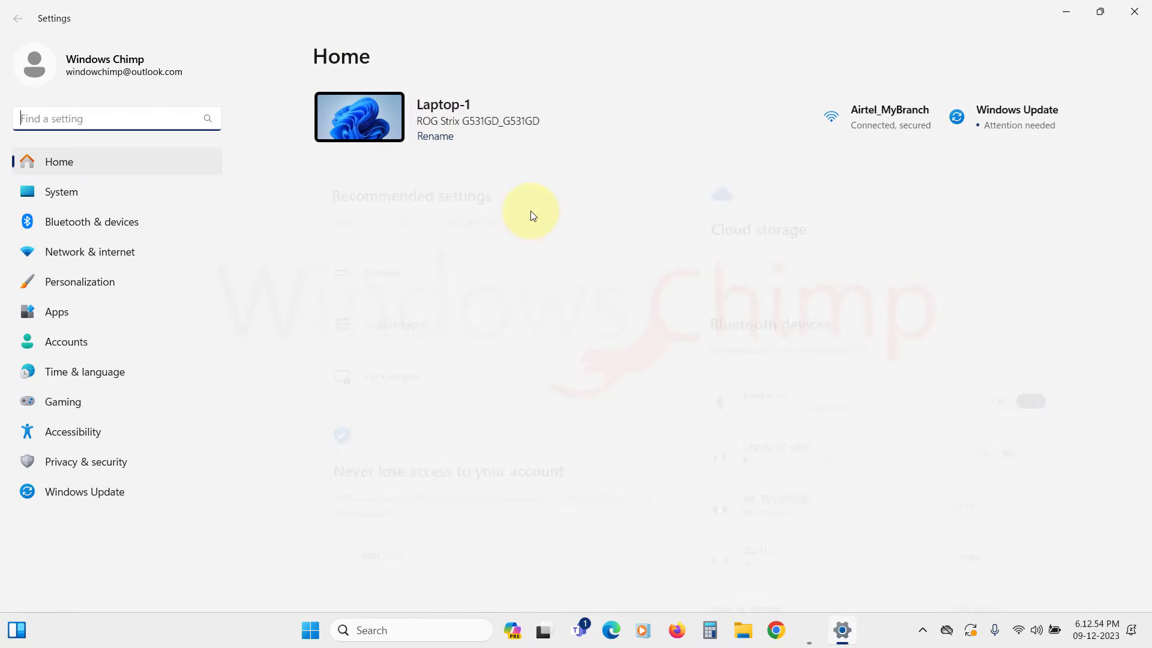
Run the Windows Update troubleshooter under System > Troubleshoot > Other troubleshooters.
{"action": "left_click", "coordinate": [144, 192]}
{"action": "scroll", "coordinate": [383, 407], "scroll_direction": "down", "scroll_amount": 5}
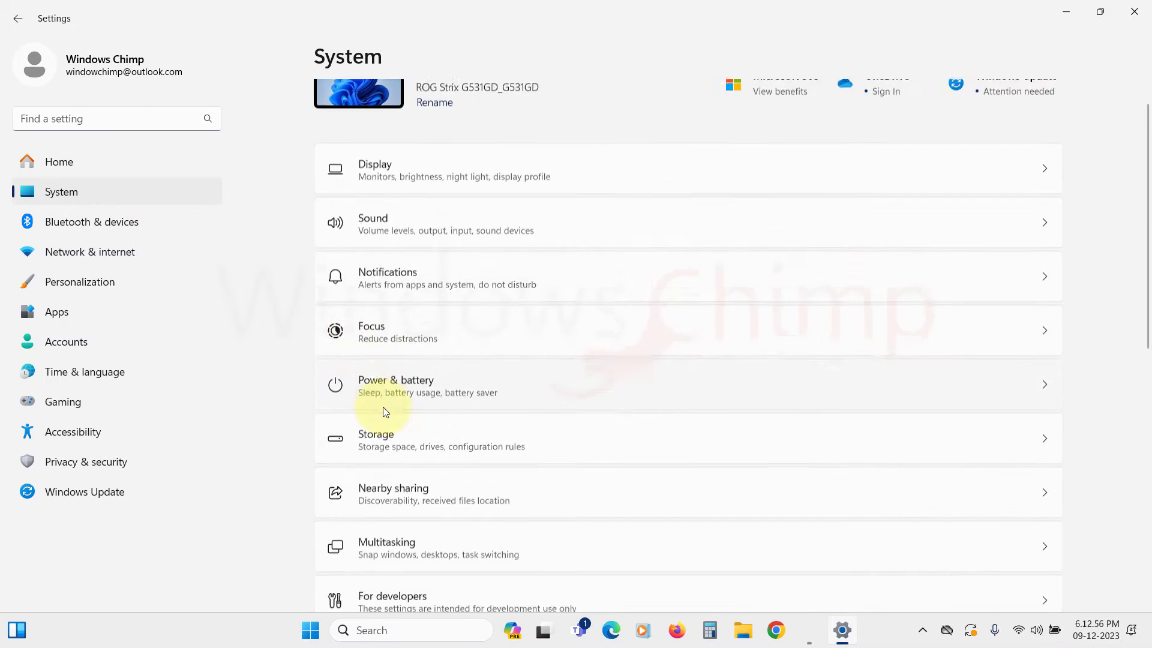
{"action": "left_click", "coordinate": [406, 418]}
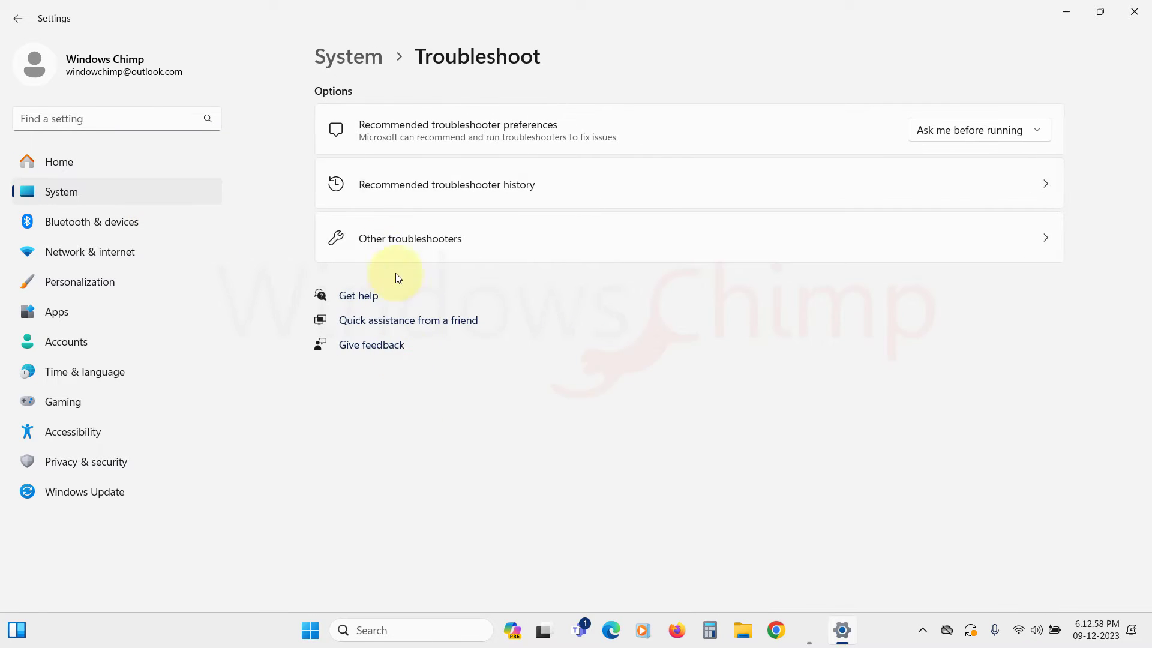
{"action": "left_click", "coordinate": [452, 237]}
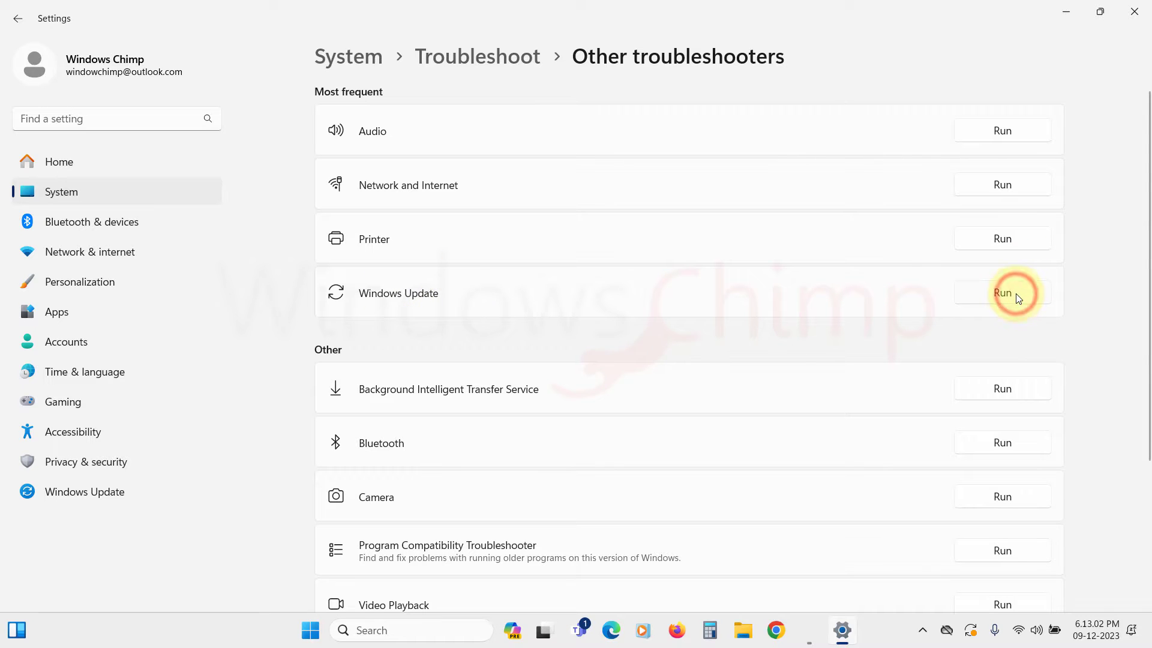
{"action": "left_click", "coordinate": [1019, 298]}
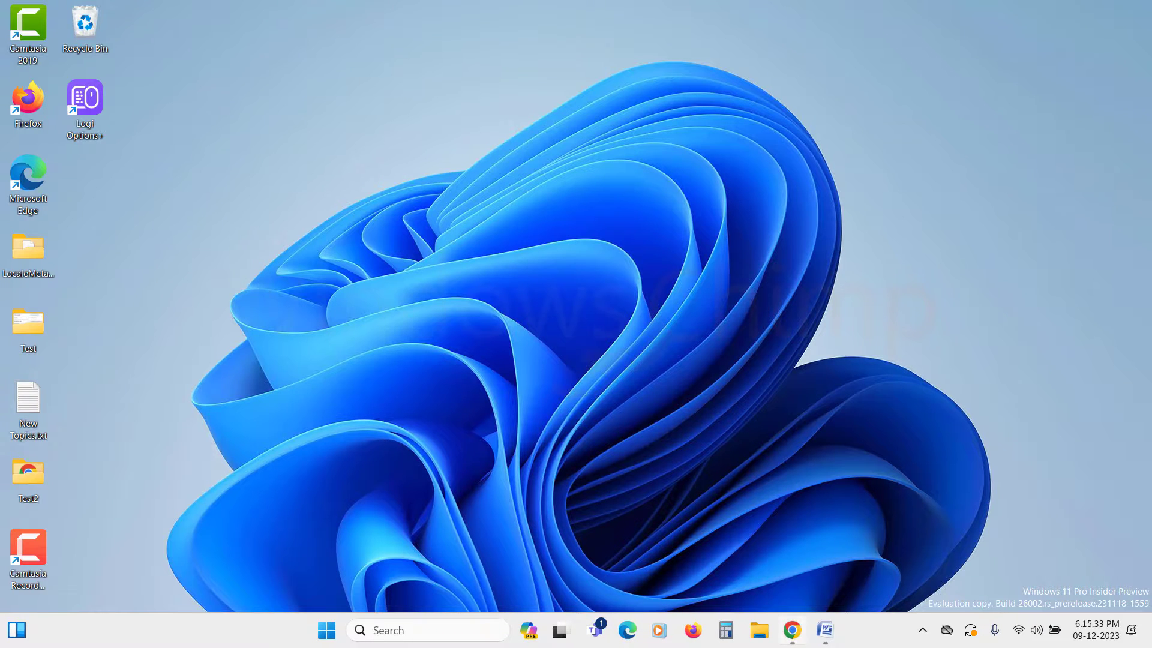
Read through the Learn article's manual reset steps, then paste the wureset v10.5.5 release URL into a new tab.
{"action": "left_click", "coordinate": [792, 630]}
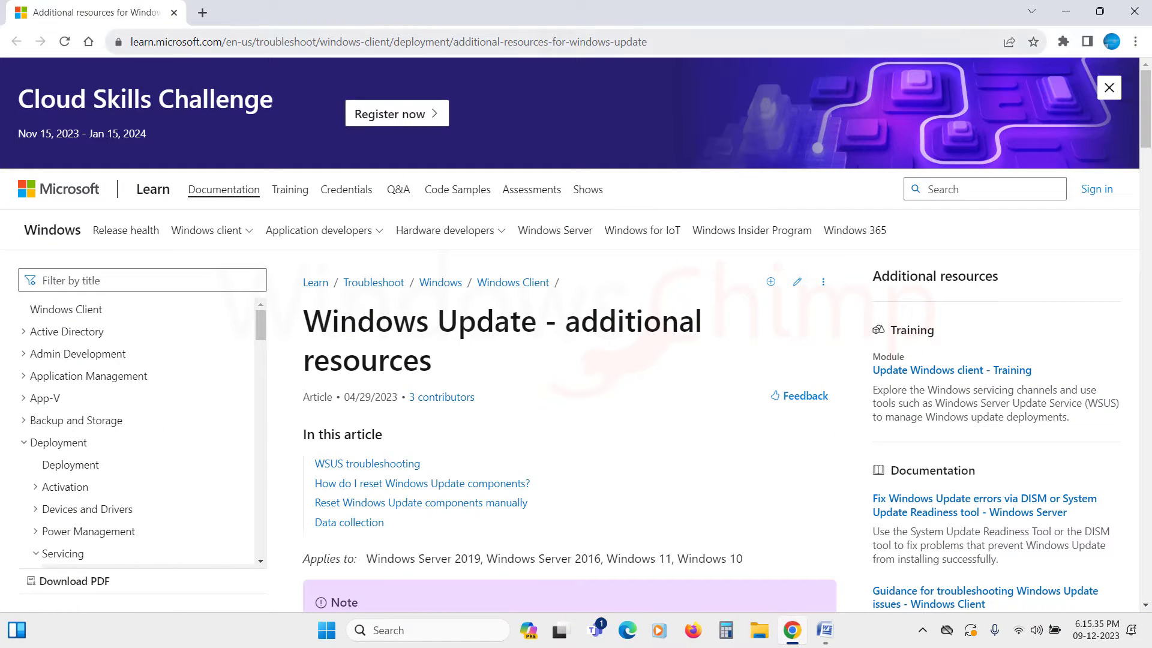
{"action": "scroll", "coordinate": [576, 334], "scroll_direction": "down", "scroll_amount": 5}
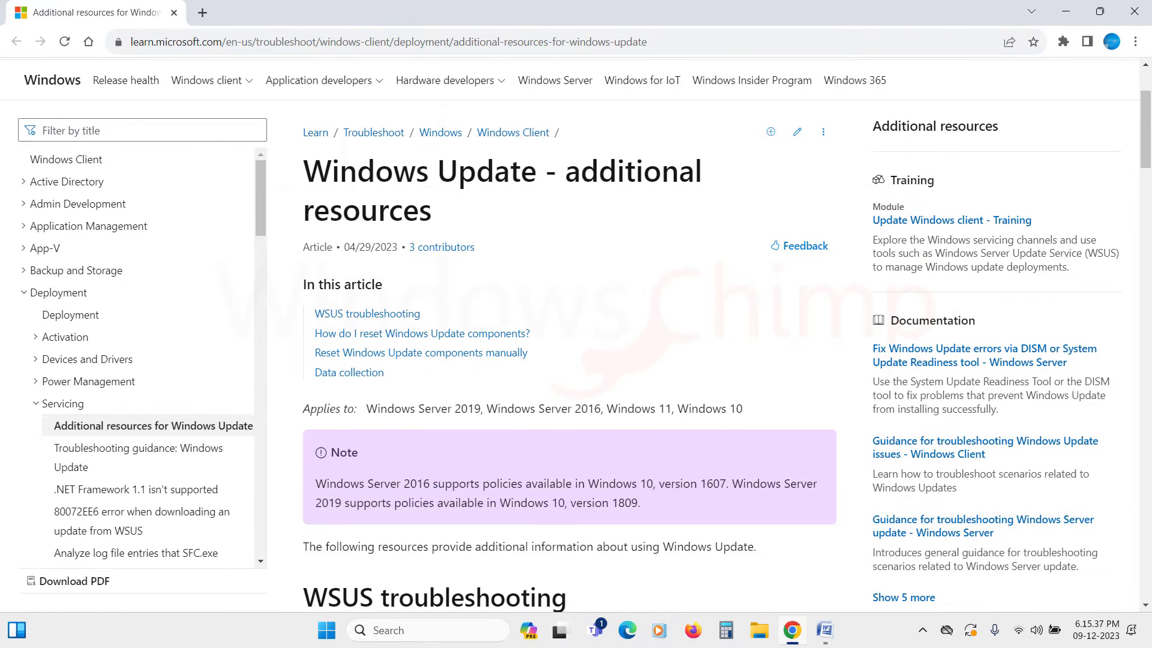
{"action": "scroll", "coordinate": [576, 334], "scroll_direction": "down", "scroll_amount": 10}
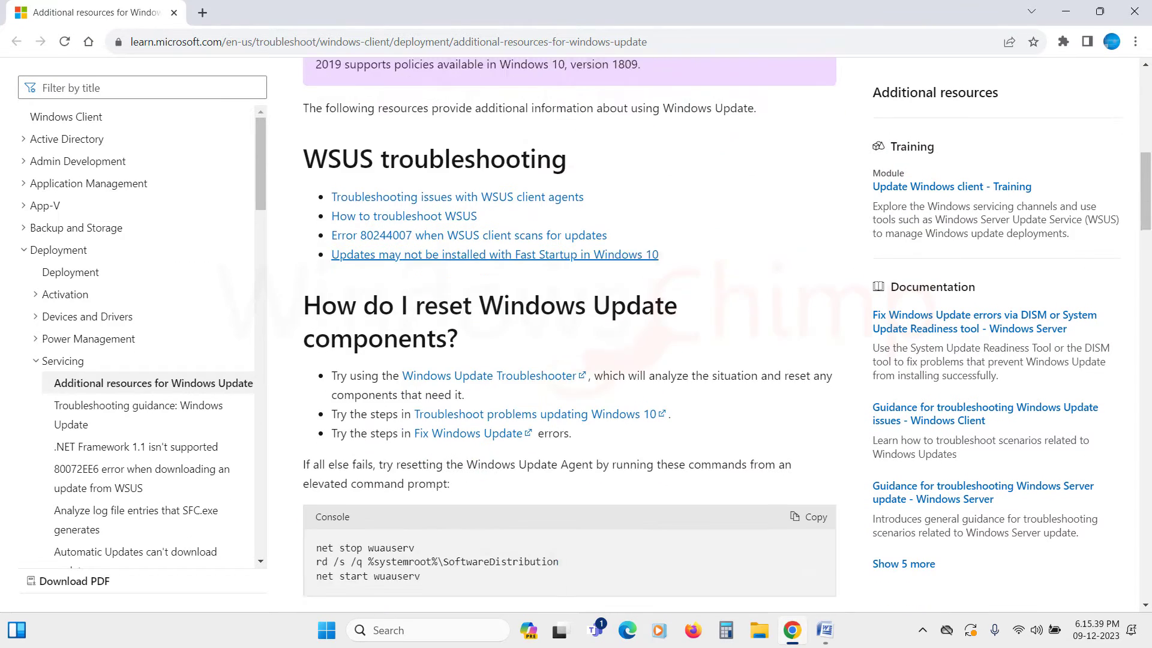
{"action": "scroll", "coordinate": [576, 334], "scroll_direction": "down", "scroll_amount": 7}
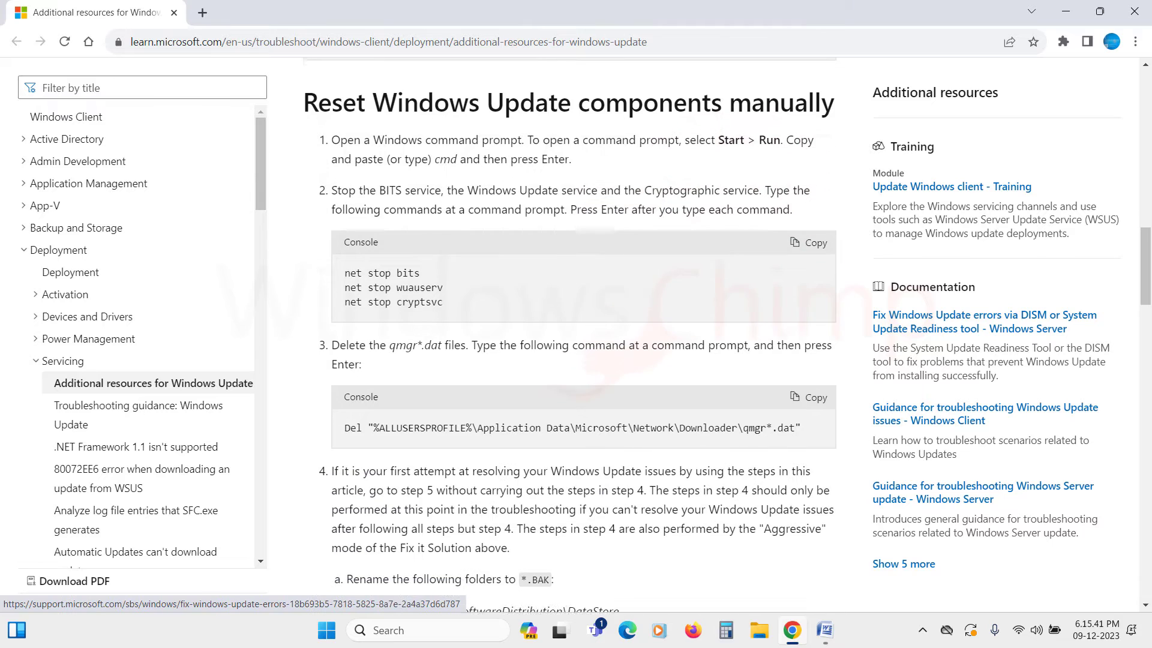
{"action": "scroll", "coordinate": [576, 333], "scroll_direction": "down", "scroll_amount": 12}
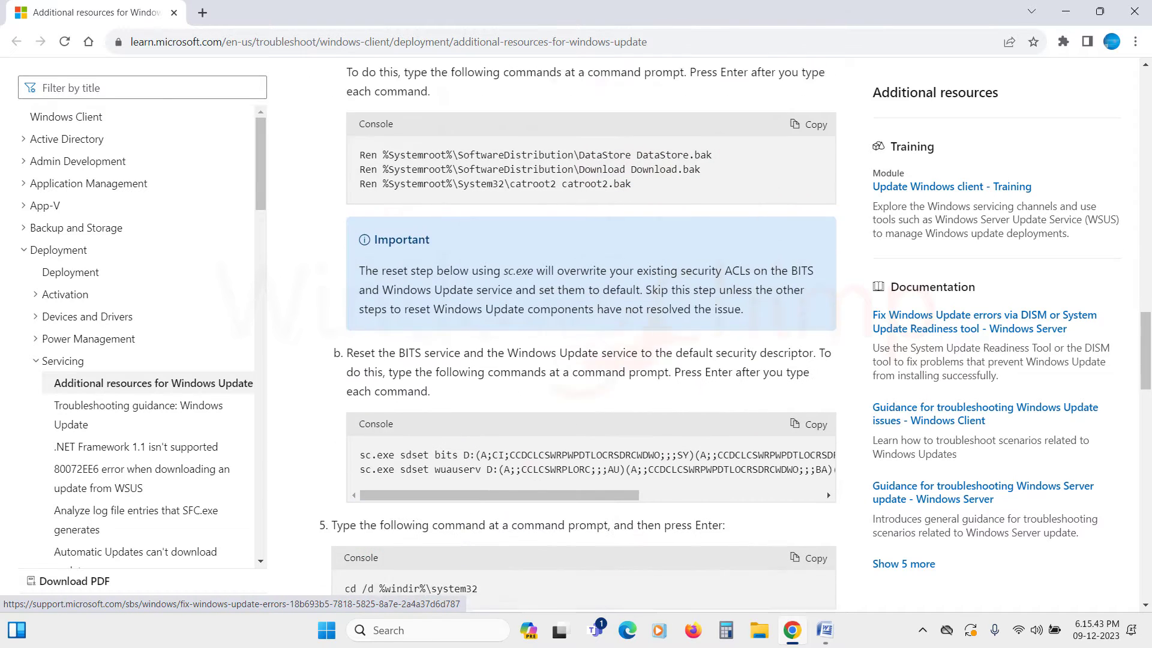
{"action": "scroll", "coordinate": [576, 333], "scroll_direction": "down", "scroll_amount": 9}
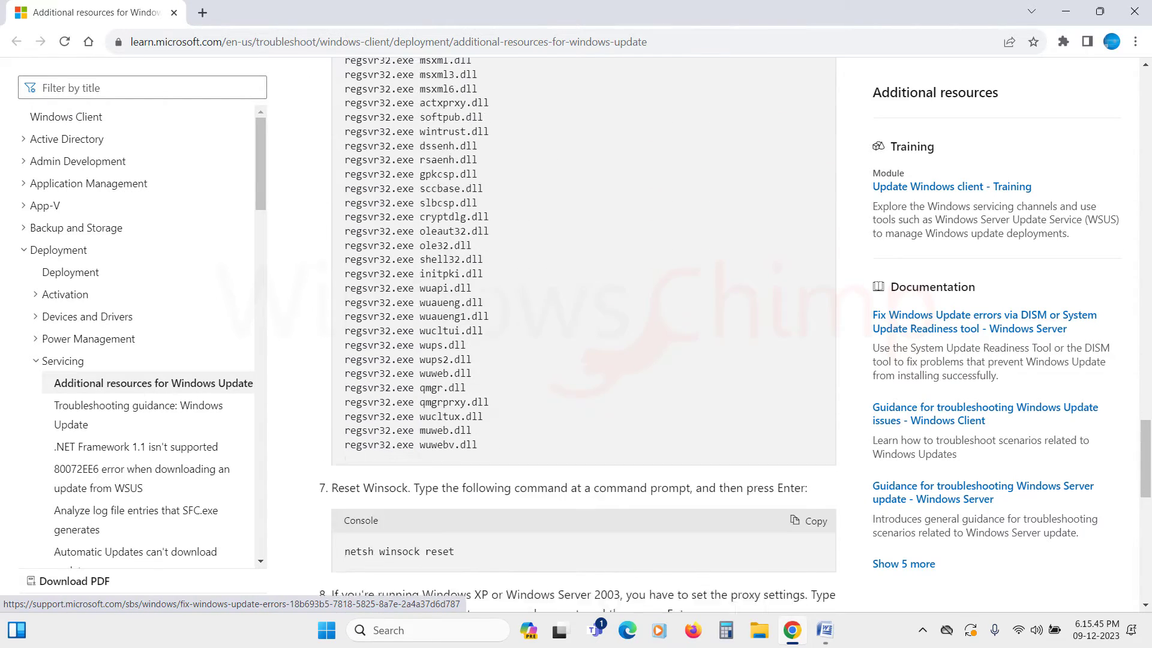
{"action": "scroll", "coordinate": [576, 334], "scroll_direction": "down", "scroll_amount": 4}
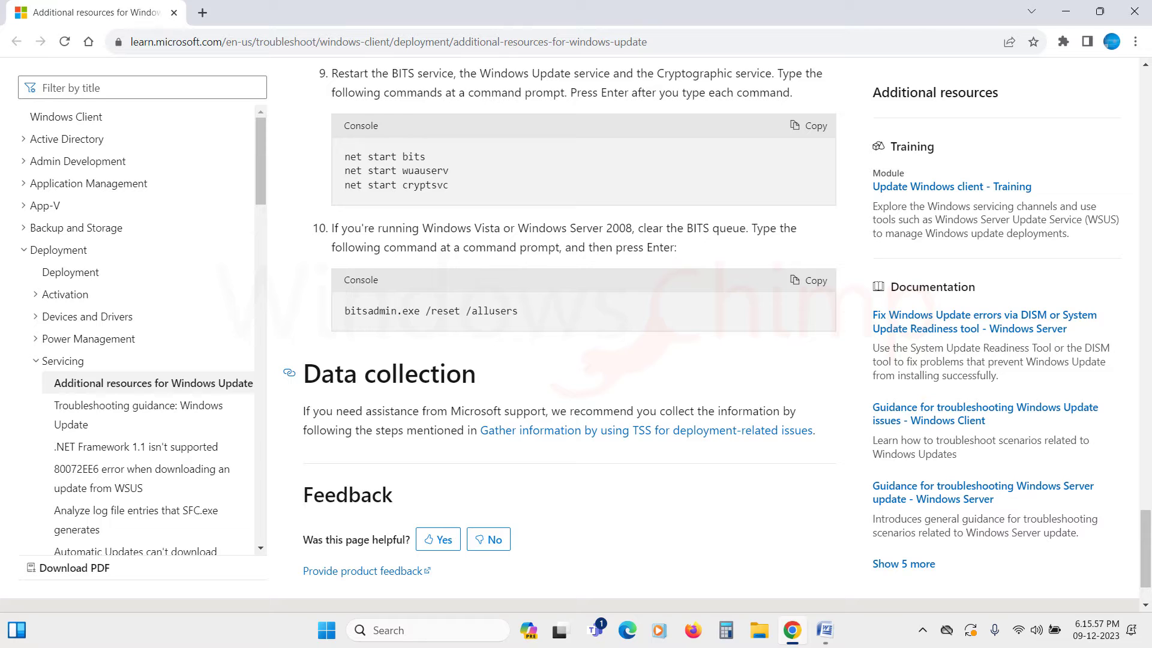
{"action": "key", "text": "ctrl+t"}
{"action": "type", "text": "https://github.com/wureset-tools/script-wureset/releases/tag/v10.5.5"}
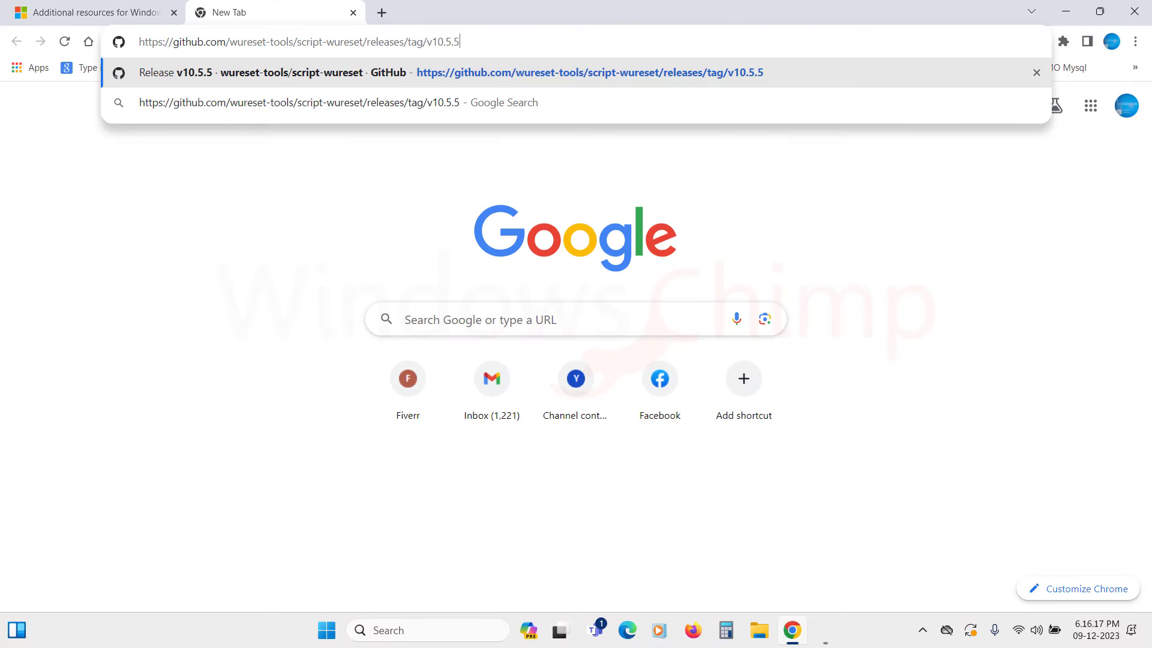
Load the wureset v10.5.5 release page, download the Source code (zip) and extract it with WinRAR.
{"action": "key", "text": "Return"}
{"action": "scroll", "coordinate": [576, 336], "scroll_direction": "down", "scroll_amount": 3}
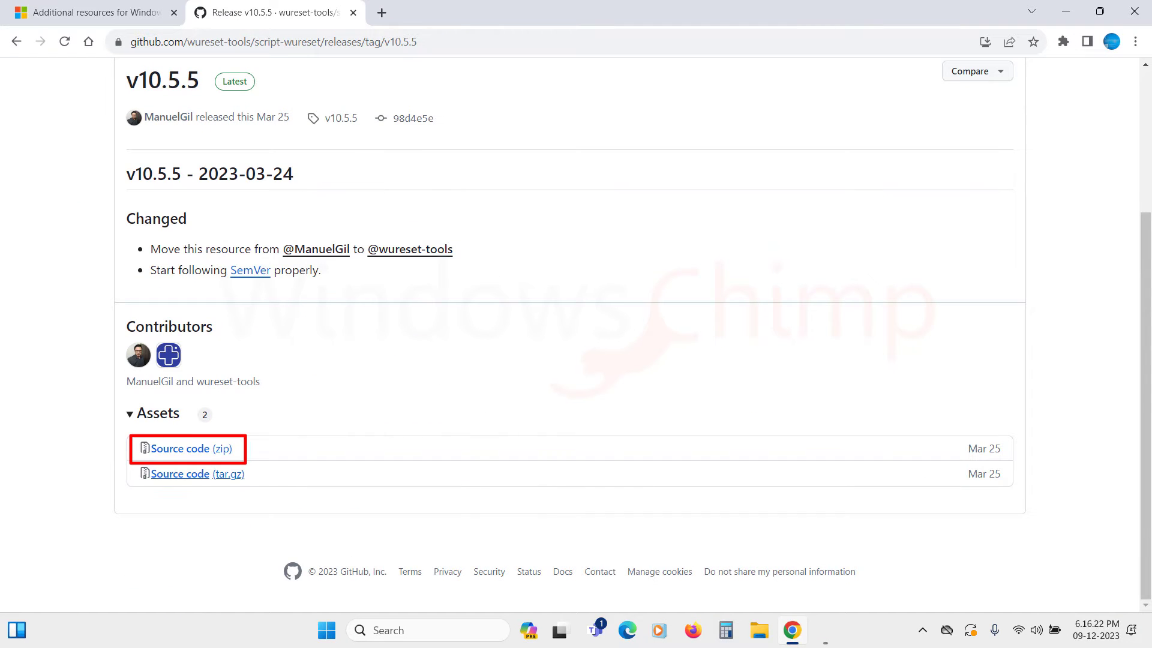
{"action": "right_click", "coordinate": [87, 189]}
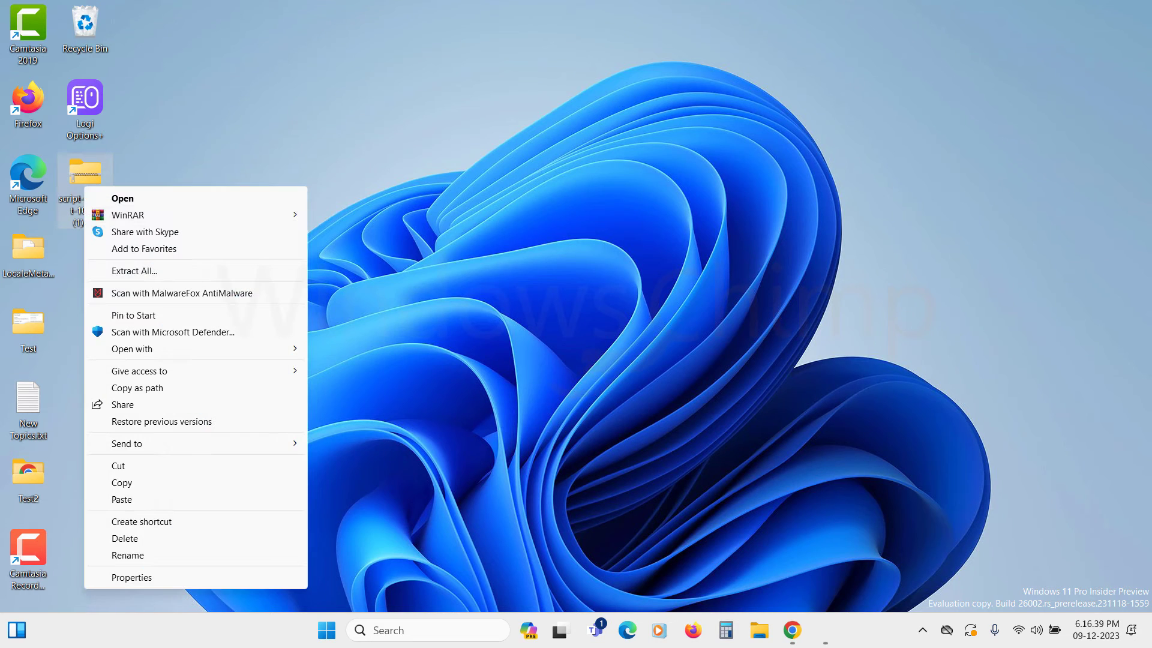
{"action": "mouse_move", "coordinate": [180, 215]}
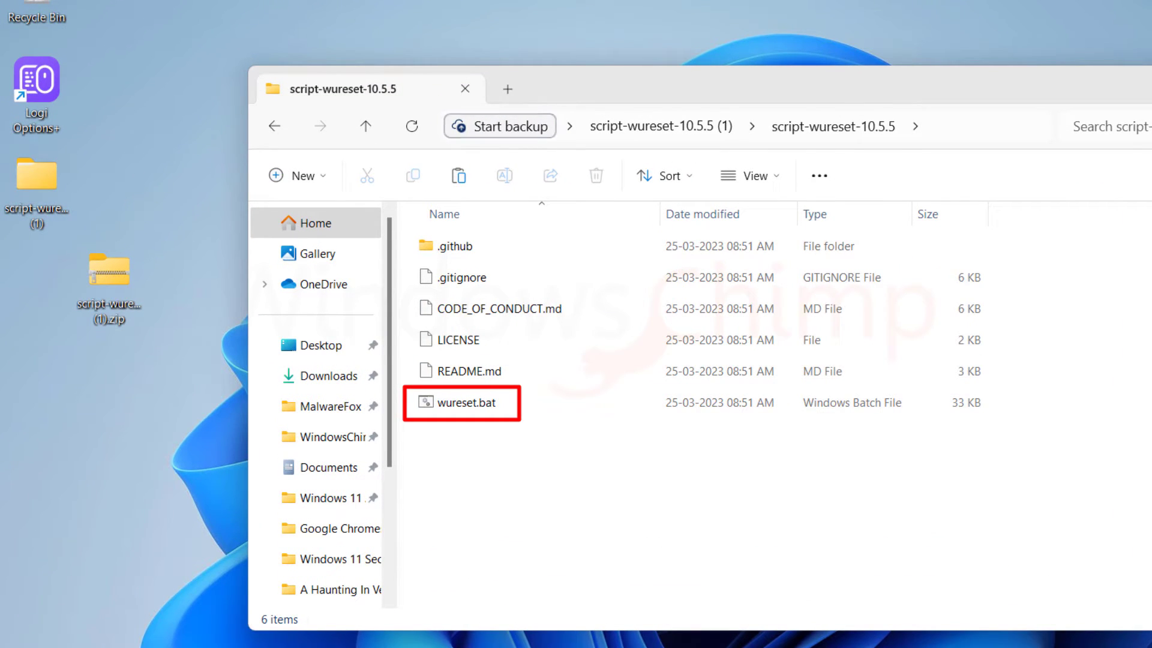
Review wureset.bat in Notepad, close it, and run the script as administrator.
{"action": "right_click", "coordinate": [477, 403]}
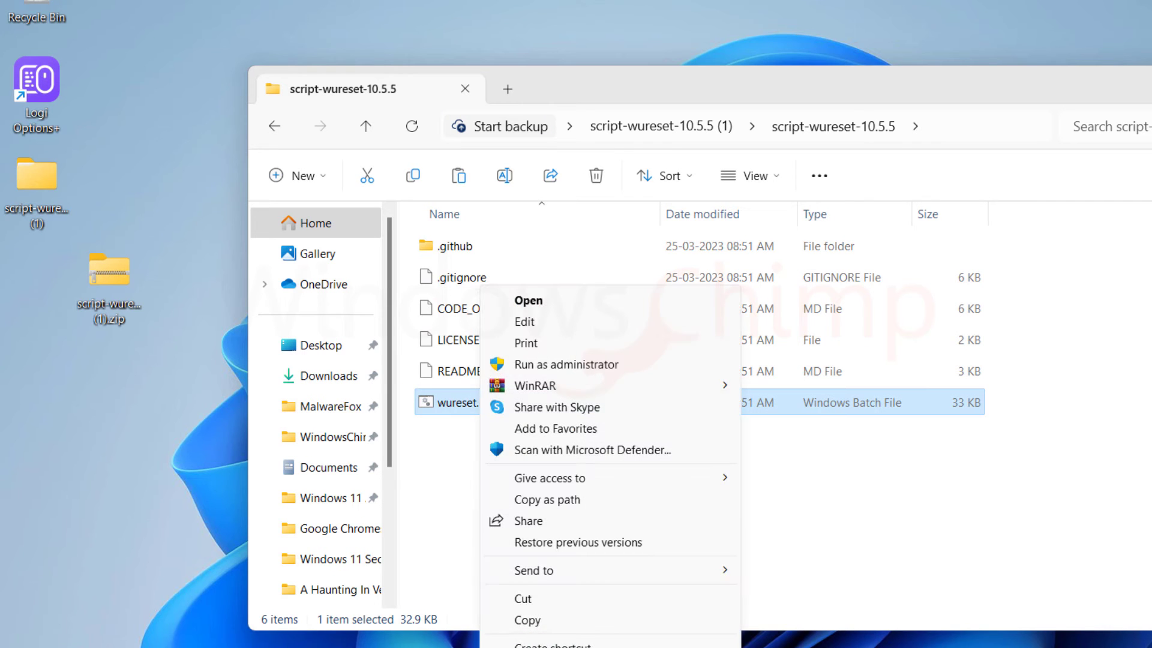
{"action": "left_click", "coordinate": [524, 322]}
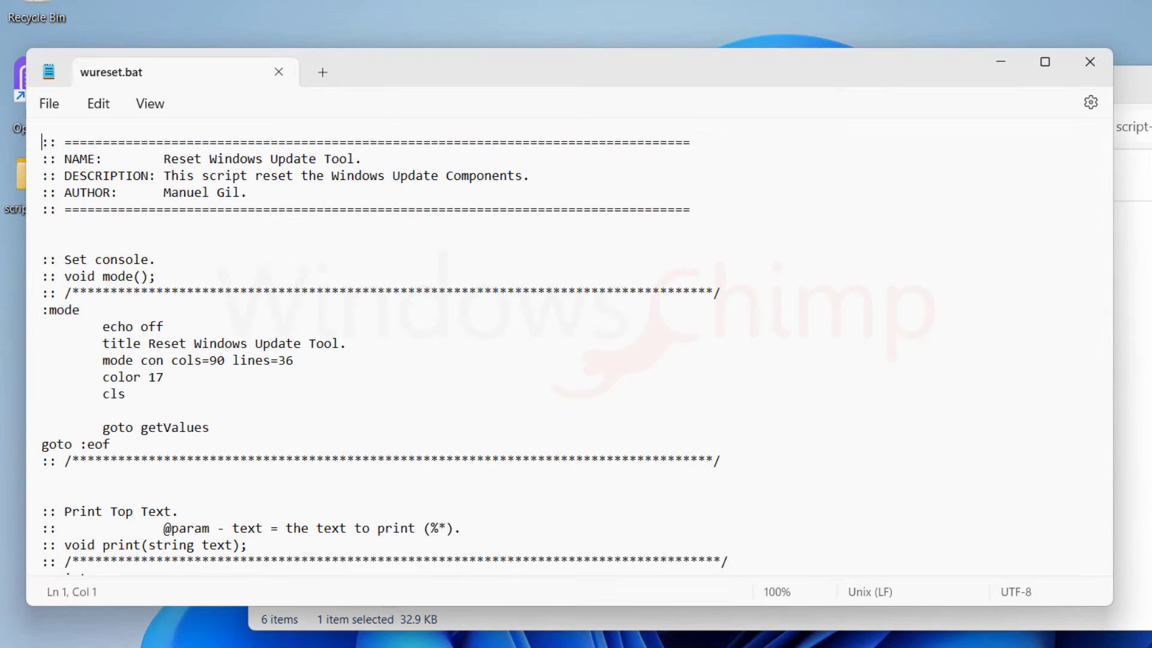
{"action": "scroll", "coordinate": [567, 346], "scroll_direction": "down", "scroll_amount": 4}
{"action": "scroll", "coordinate": [568, 346], "scroll_direction": "down", "scroll_amount": 20}
{"action": "scroll", "coordinate": [567, 347], "scroll_direction": "down", "scroll_amount": 20}
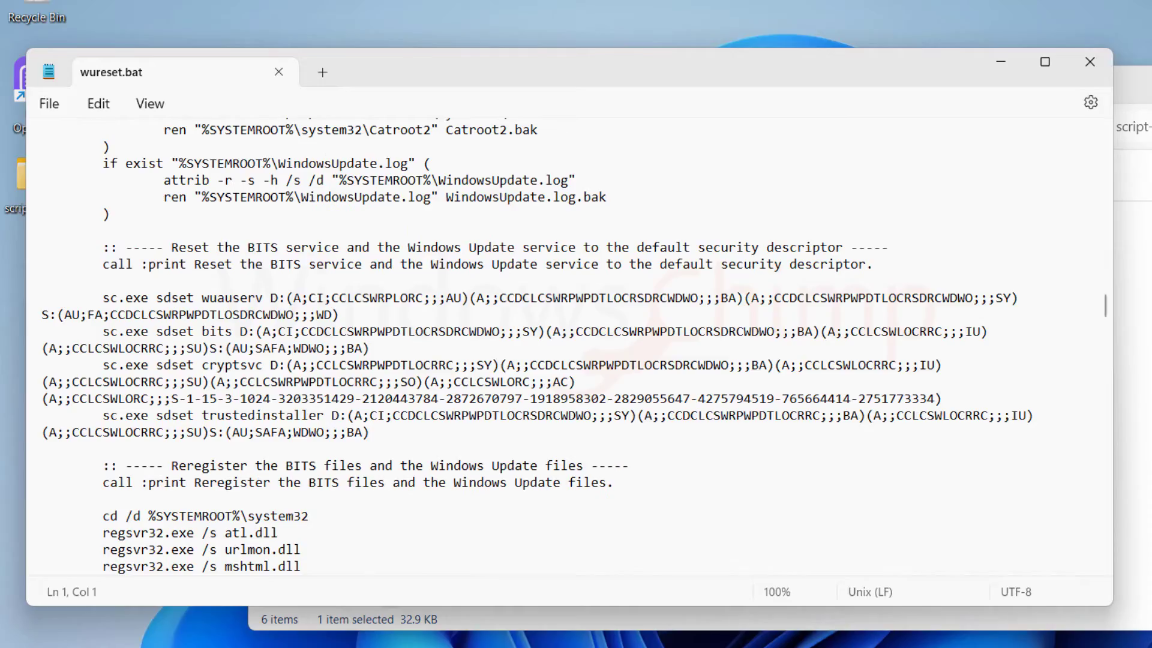
{"action": "left_click", "coordinate": [1090, 62]}
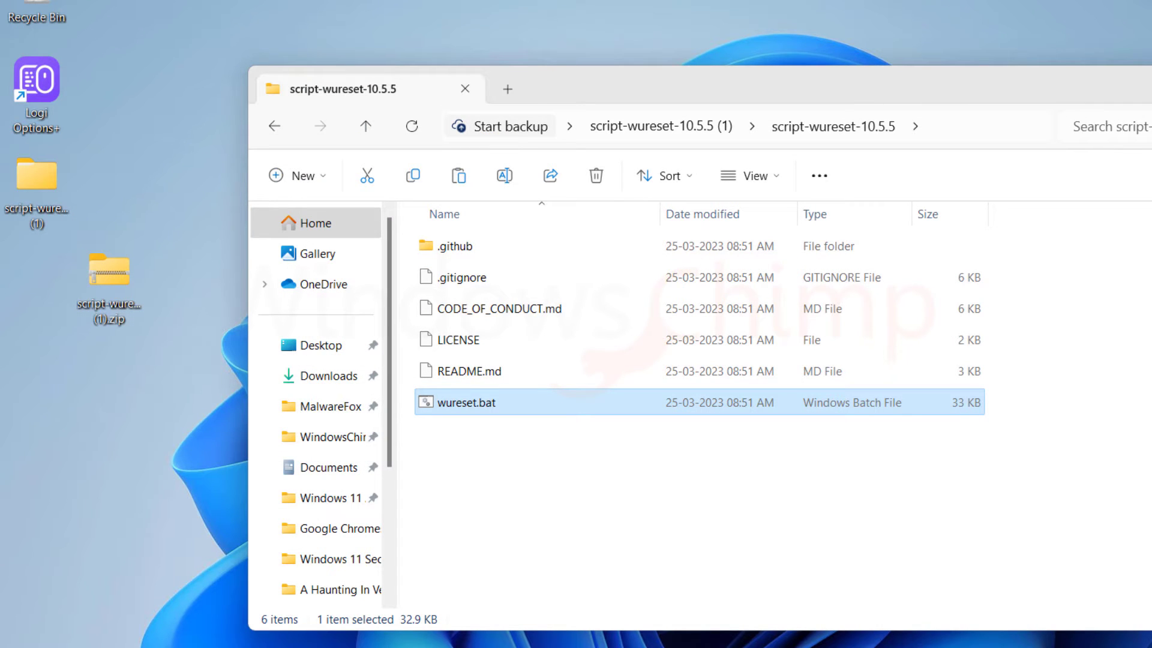
{"action": "right_click", "coordinate": [456, 402]}
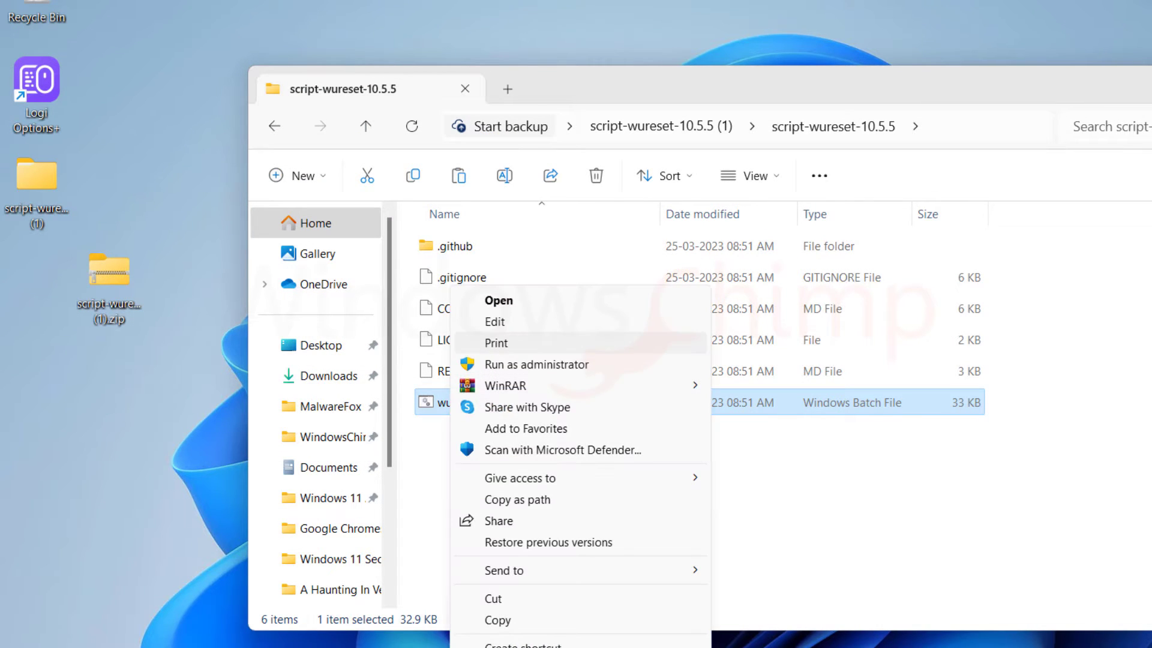
{"action": "left_click", "coordinate": [537, 364]}
Approve the UAC prompt, move the tool's console to the right, and accept its terms with Y.
{"action": "left_click", "coordinate": [686, 552]}
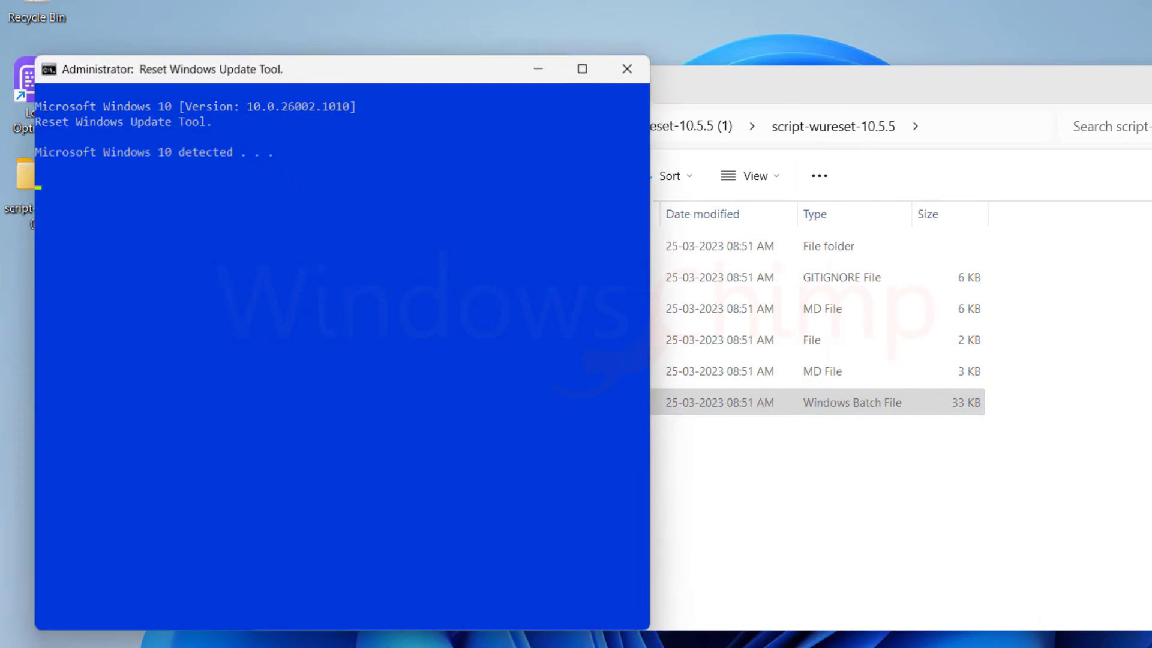
{"action": "left_click_drag", "start_coordinate": [360, 68], "coordinate": [747, 54]}
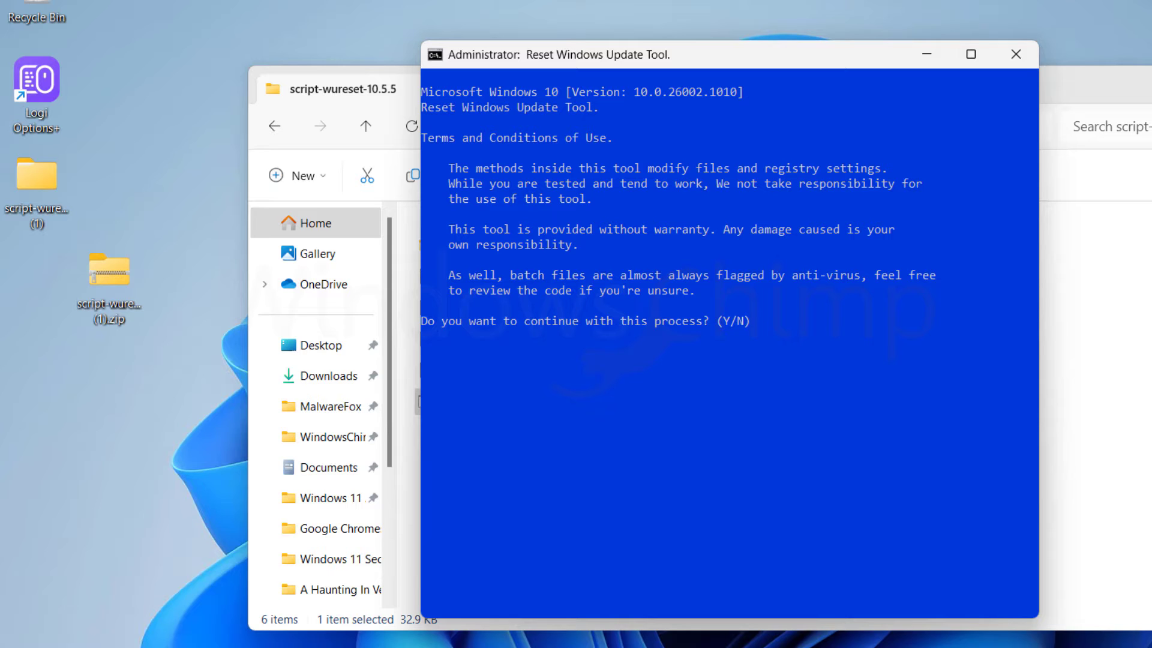
{"action": "key", "text": "y"}
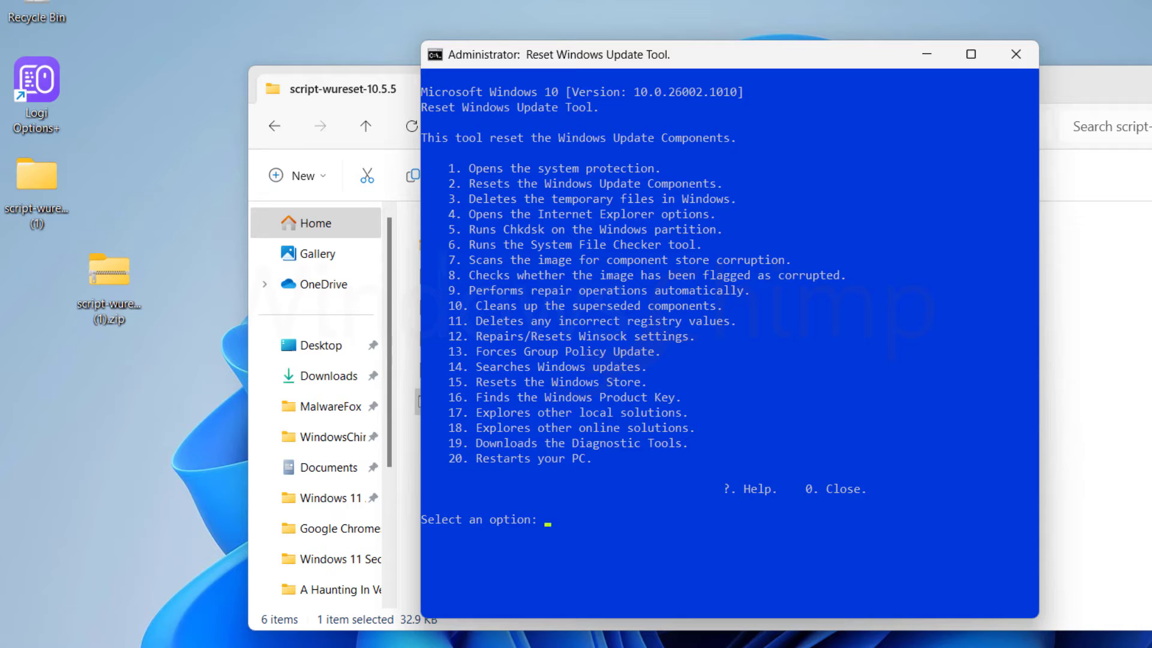
Enter option 1 and turn on system protection for SSD Win 11 (C:).
{"action": "type", "text": "1"}
{"action": "key", "text": "Return"}
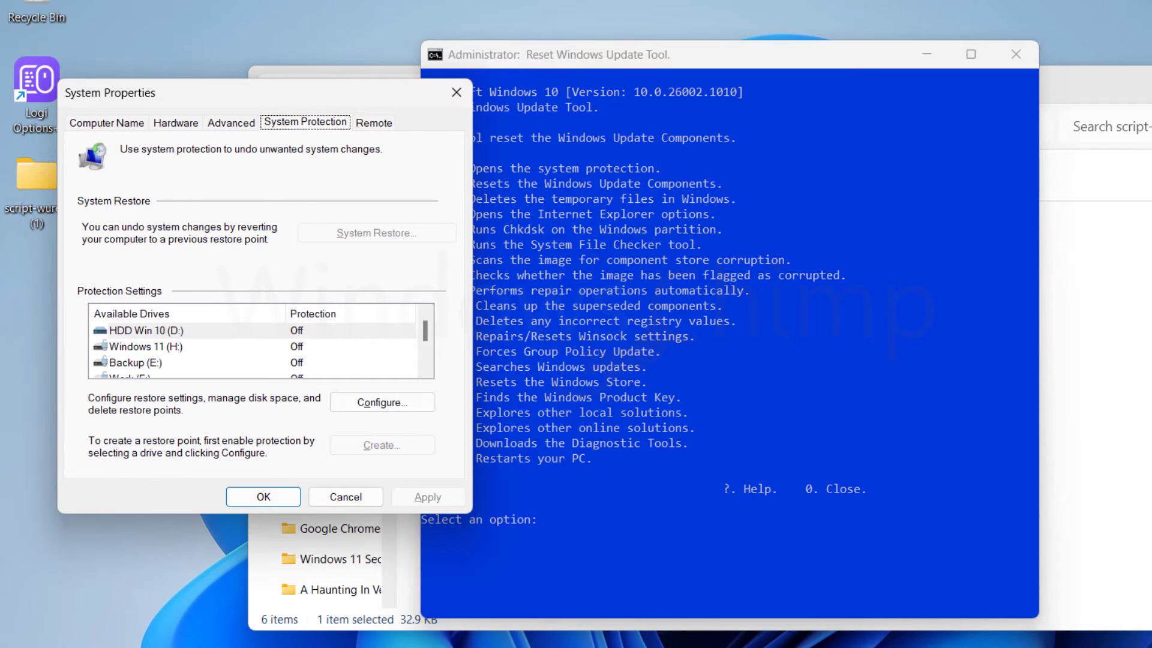
{"action": "left_click_drag", "start_coordinate": [108, 92], "coordinate": [518, 103]}
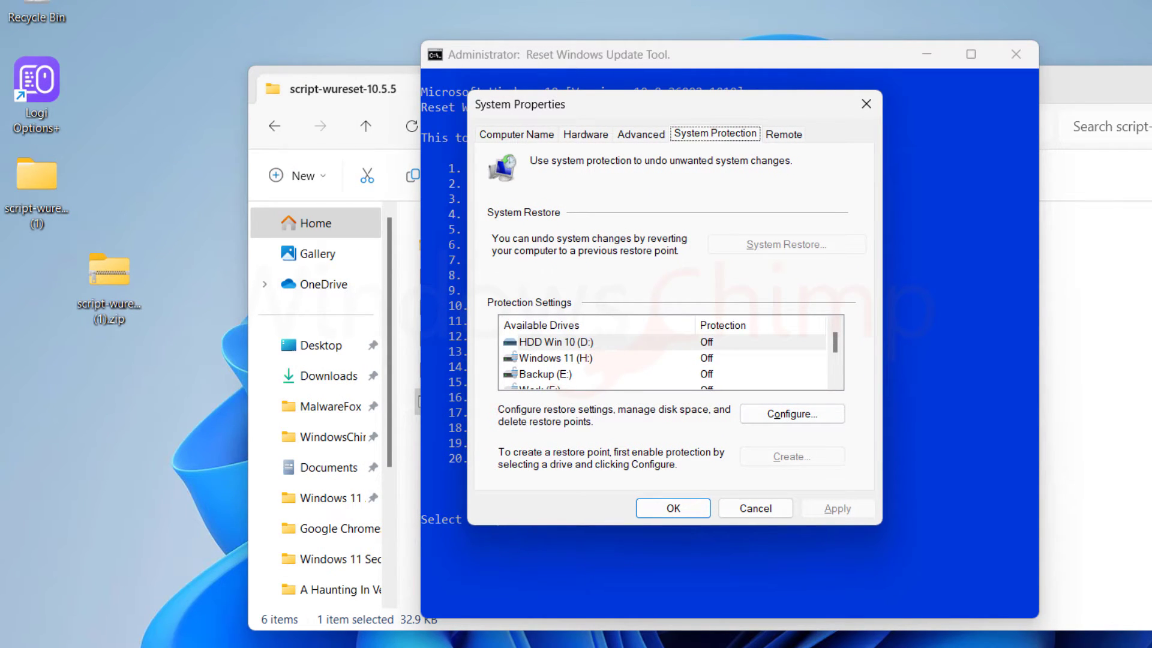
{"action": "scroll", "coordinate": [663, 358], "scroll_direction": "down", "scroll_amount": 1}
{"action": "left_click", "coordinate": [600, 373]}
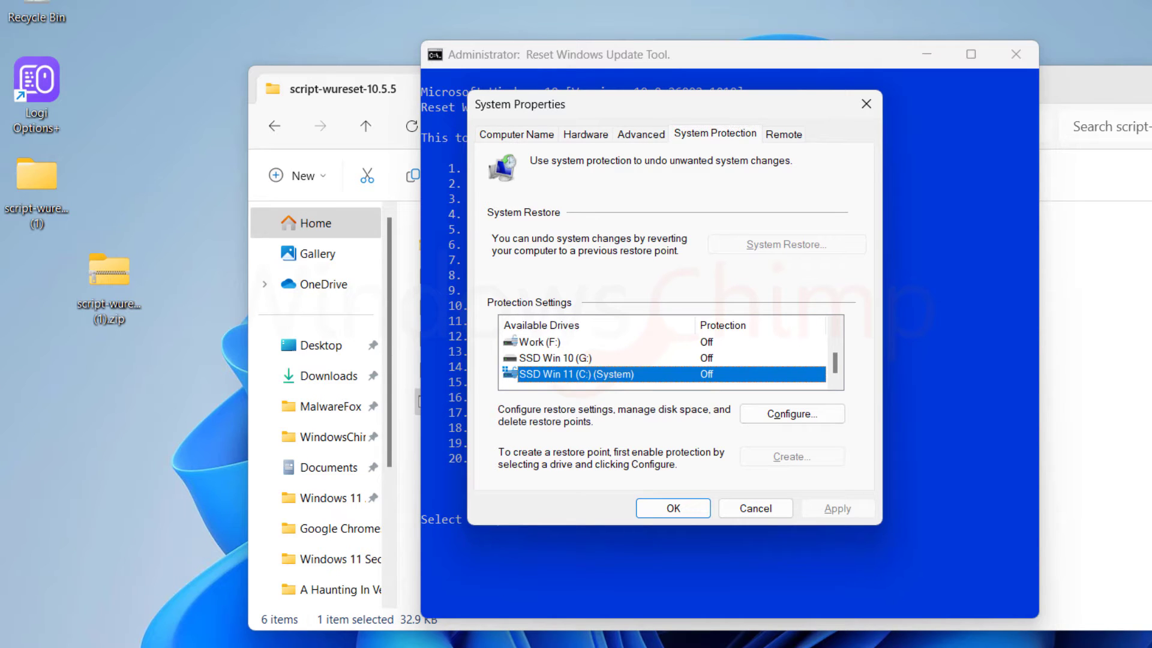
{"action": "left_click", "coordinate": [792, 414]}
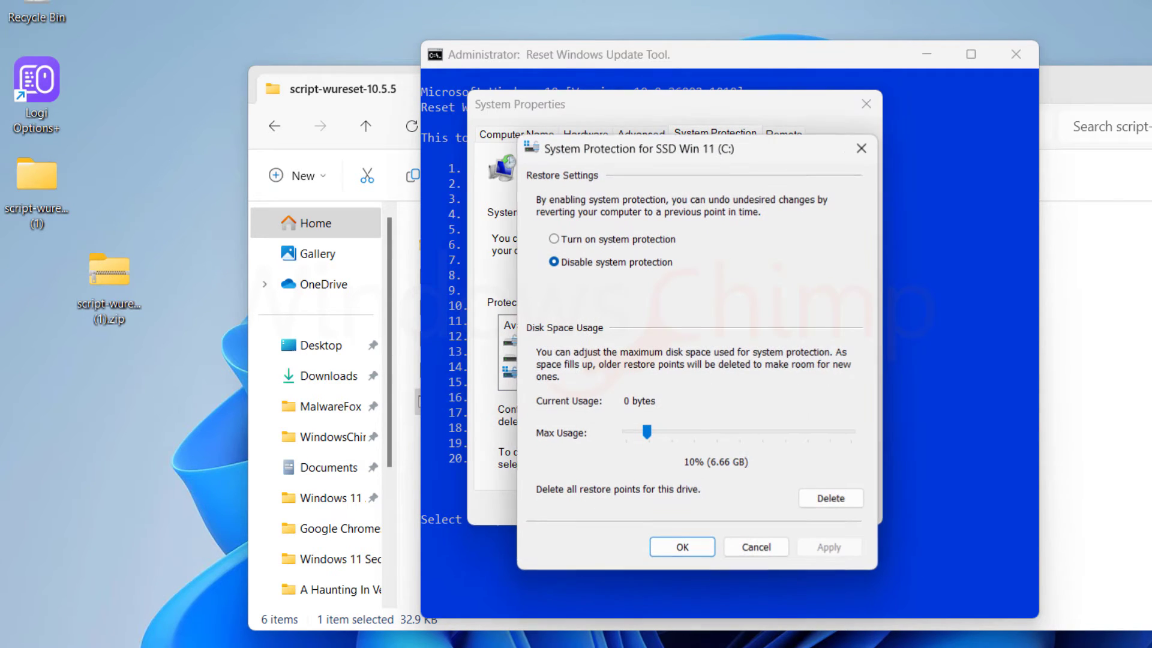
{"action": "left_click", "coordinate": [554, 238]}
{"action": "left_click", "coordinate": [829, 547]}
{"action": "left_click", "coordinate": [682, 548]}
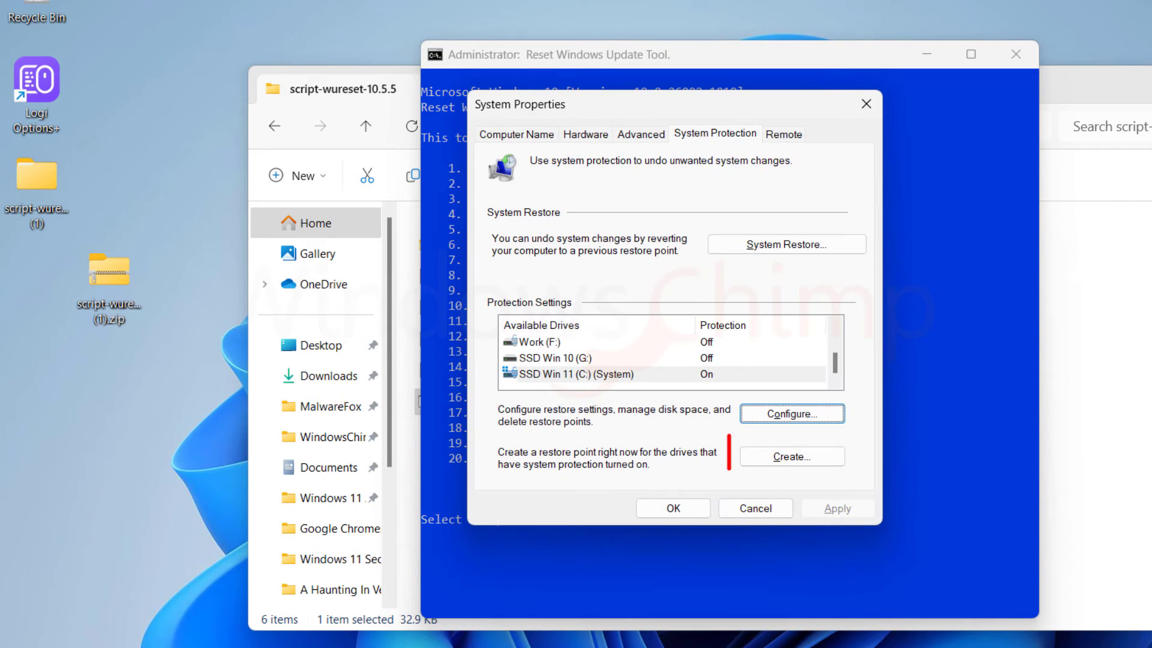
Create a restore point named 'update troubleshooting', then start the component reset with option 2.
{"action": "left_click", "coordinate": [792, 456]}
{"action": "type", "text": "update troubleshooting"}
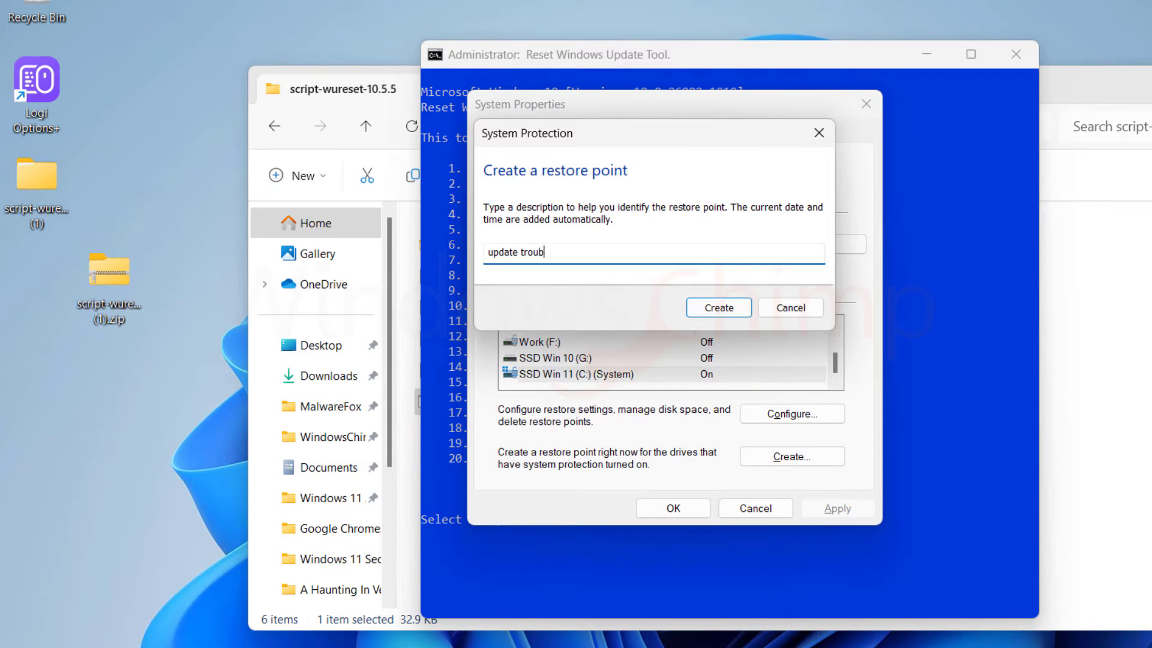
{"action": "key", "text": "Return"}
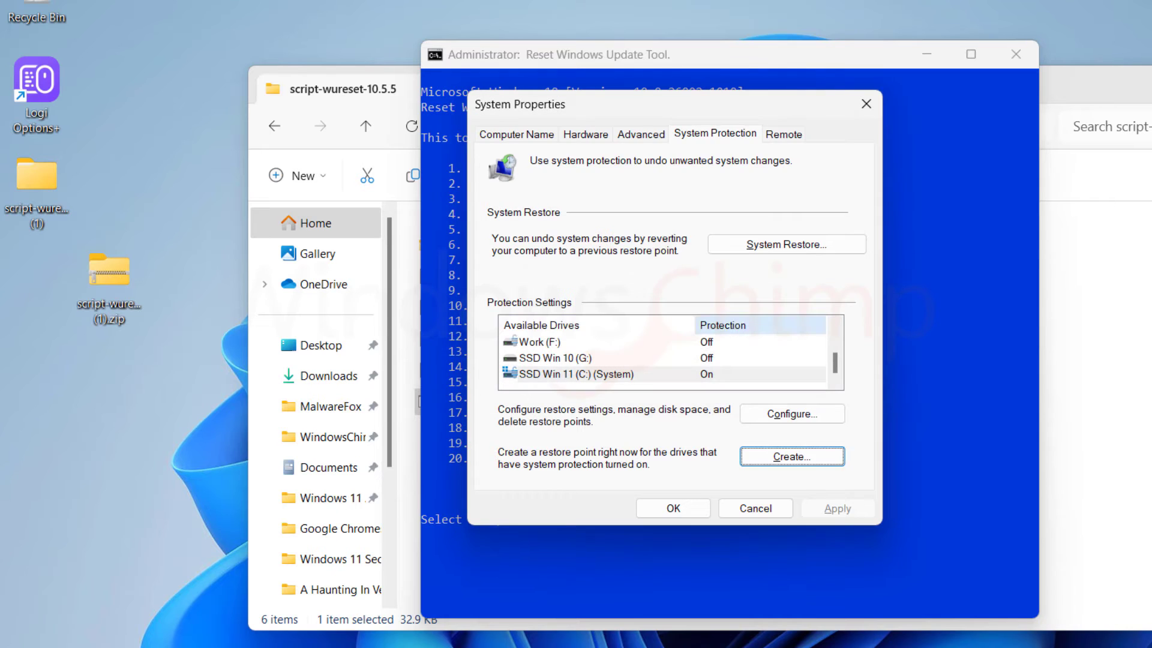
{"action": "key", "text": "Return"}
{"action": "type", "text": "2"}
{"action": "key", "text": "Return"}
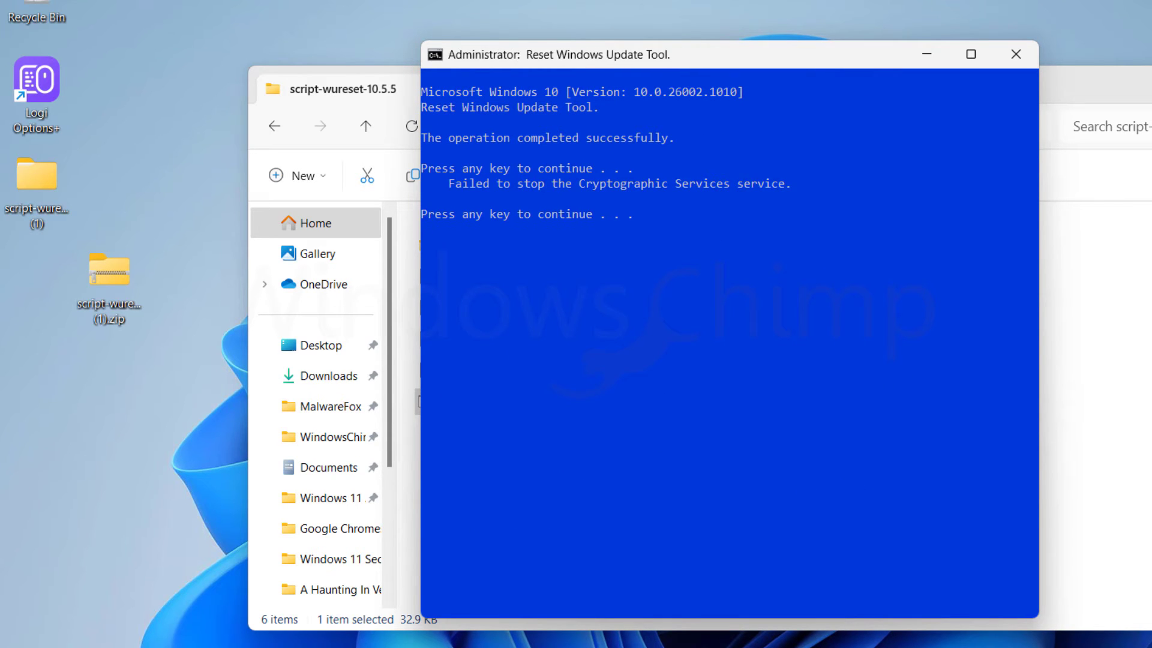
Delete the temporary files in C:\WINDOWS\Temp with option 3.
{"action": "key", "text": "Return"}
{"action": "type", "text": "3"}
{"action": "key", "text": "Return"}
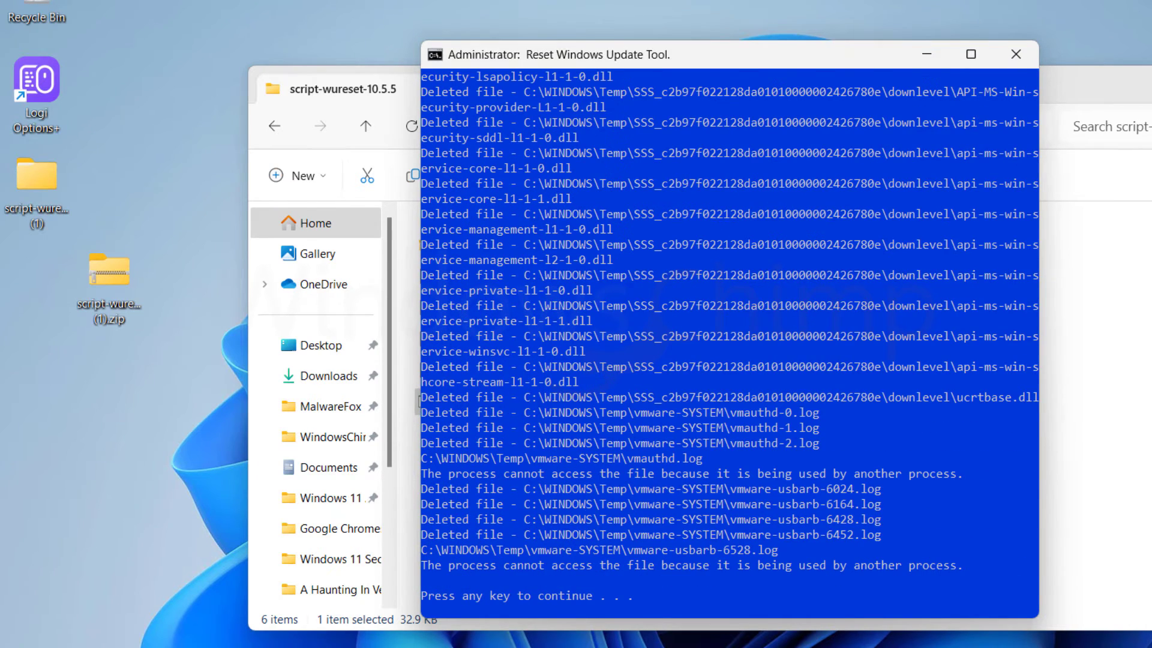
Open Internet Properties with option 4 and close it again.
{"action": "key", "text": "Return"}
{"action": "type", "text": "4"}
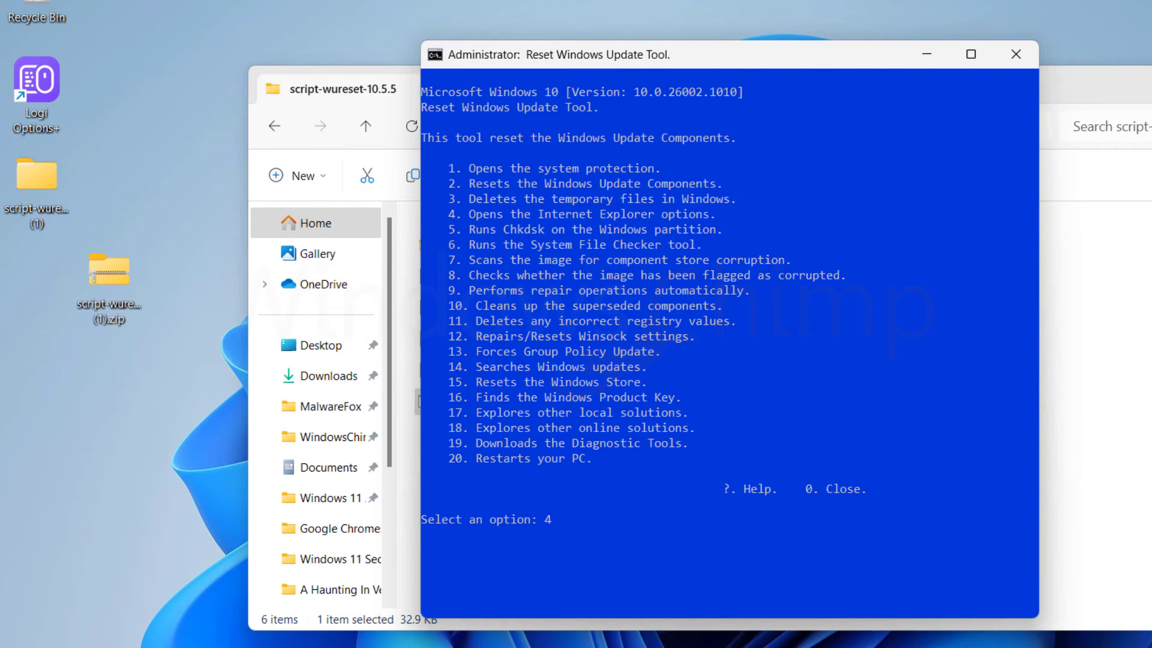
{"action": "key", "text": "Return"}
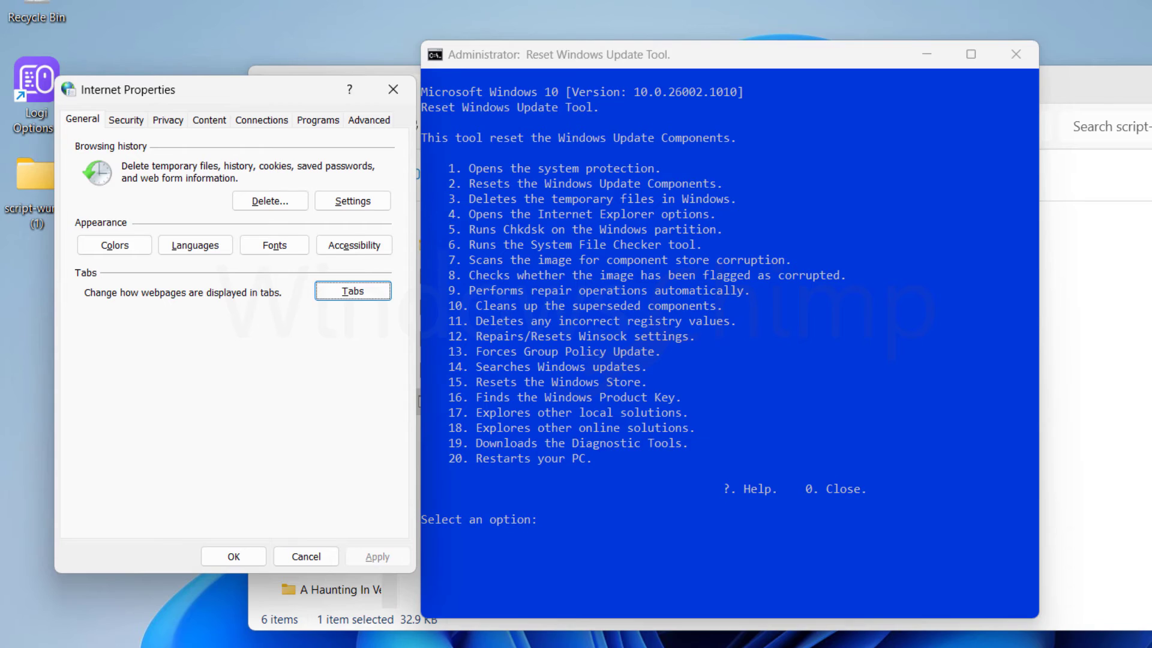
{"action": "key", "text": "Escape"}
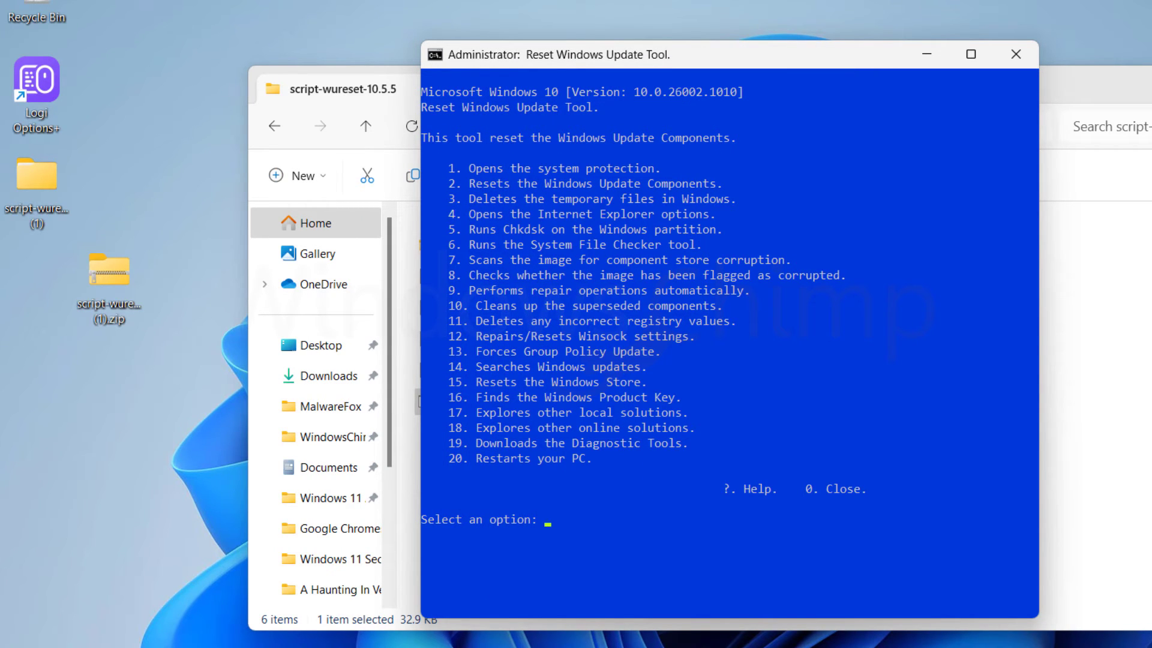
Run the System File Checker with option 6, then back up and clean the registry with option 11.
{"action": "type", "text": "6"}
{"action": "key", "text": "Return"}
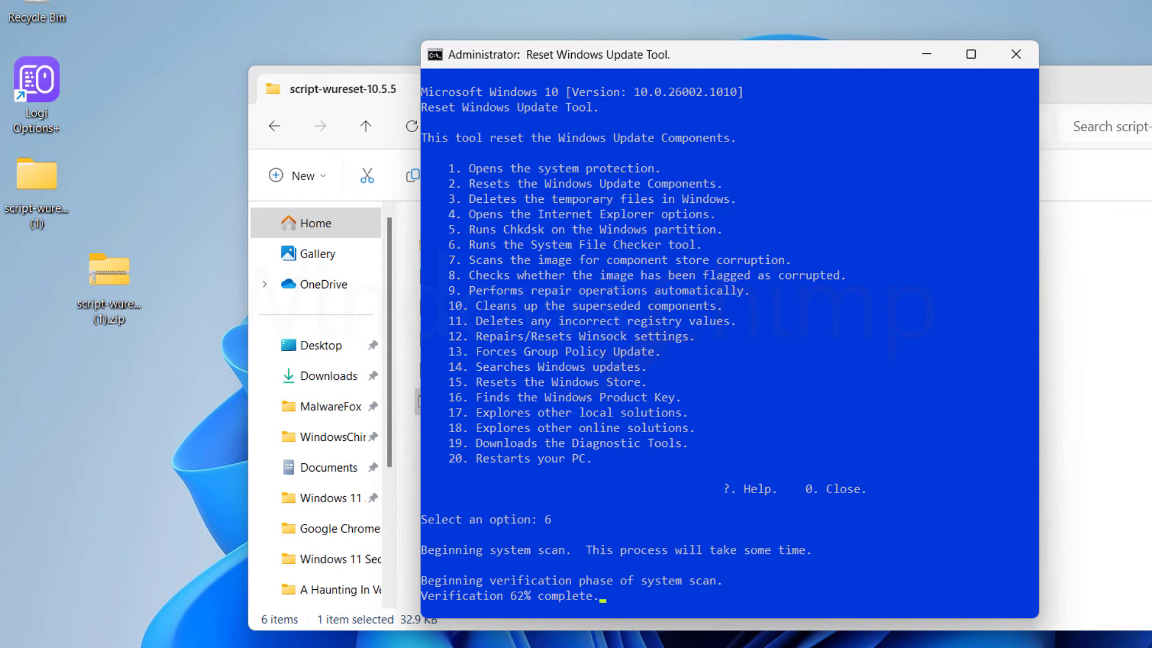
{"action": "key", "text": "Return"}
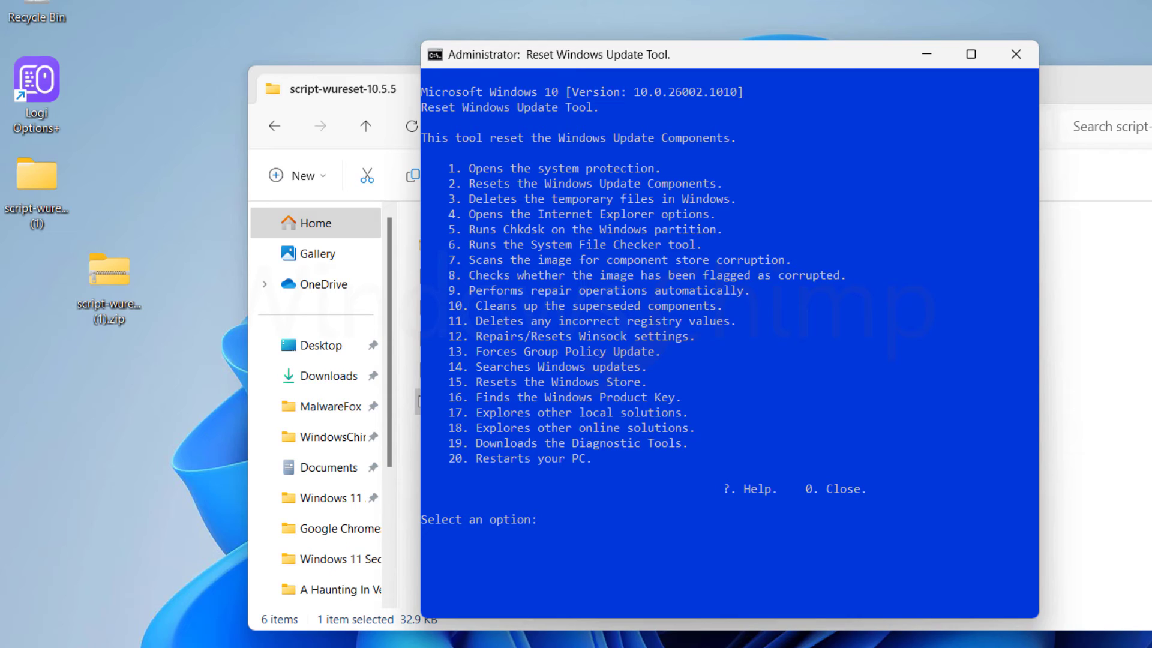
{"action": "type", "text": "11"}
{"action": "key", "text": "Return"}
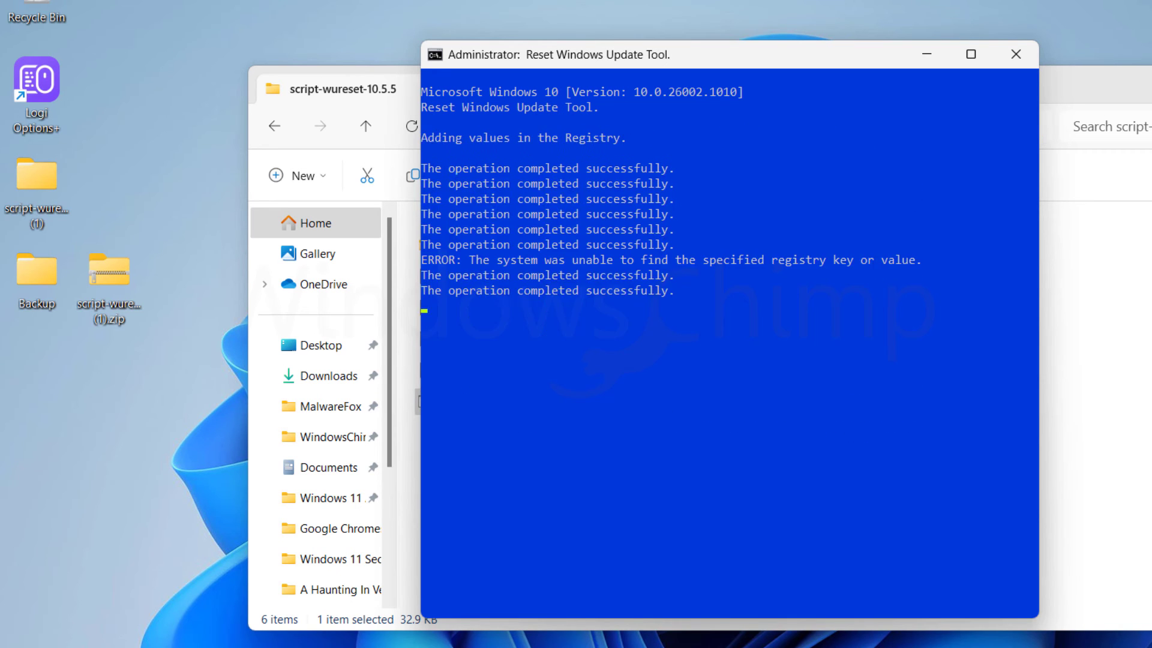
Reset the Winsock settings with option 12 and return to the main menu.
{"action": "type", "text": "12"}
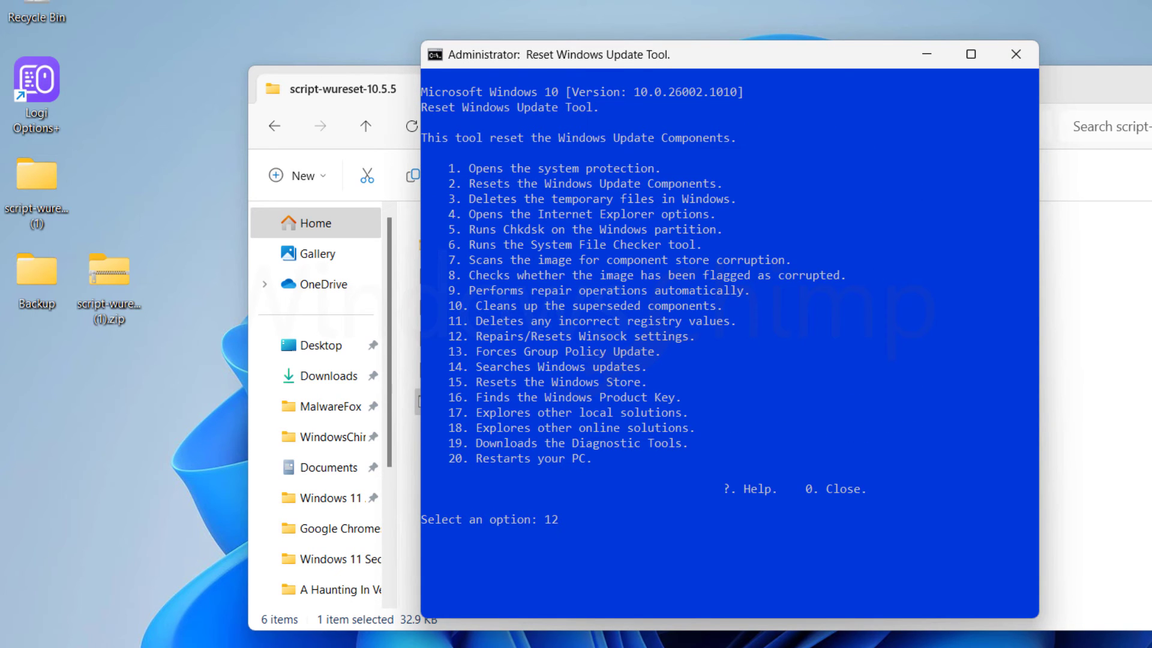
{"action": "key", "text": "Return"}
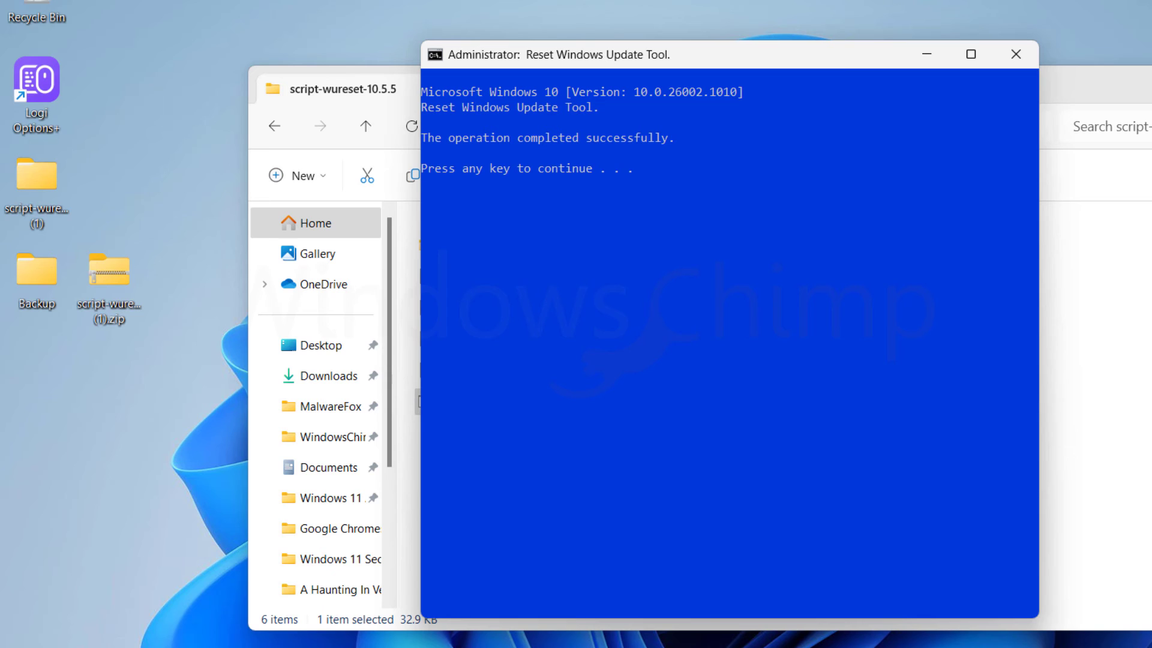
{"action": "key", "text": "Return"}
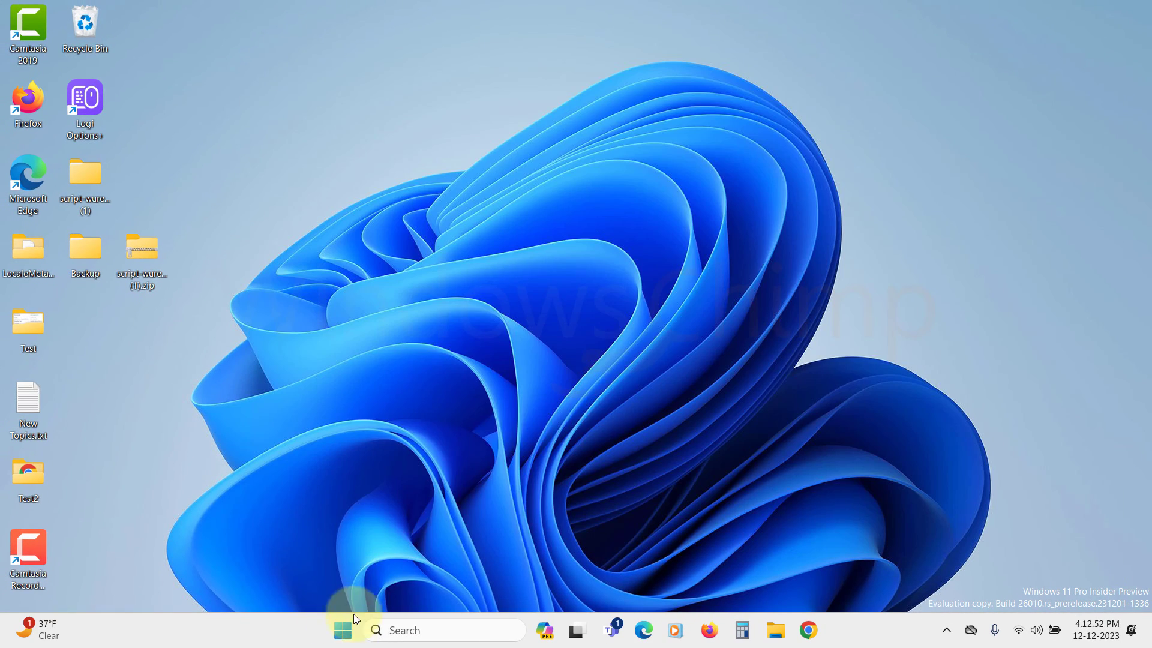
Open Settings from Start, go to Windows Update and start Check for updates.
{"action": "left_click", "coordinate": [345, 633]}
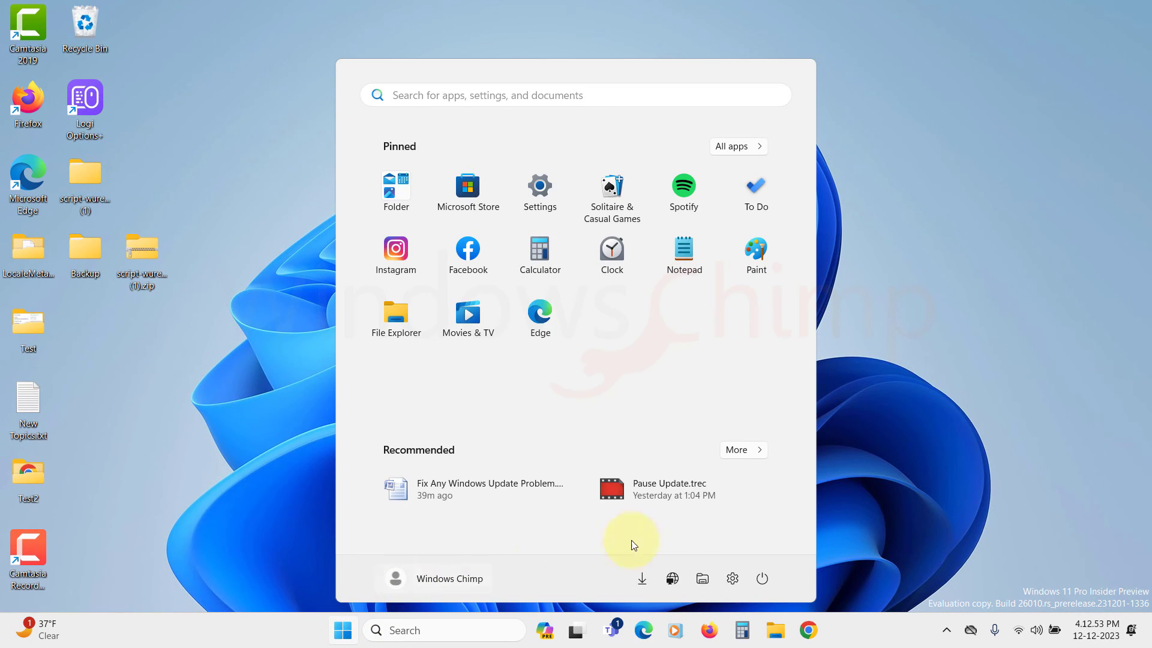
{"action": "left_click", "coordinate": [728, 579]}
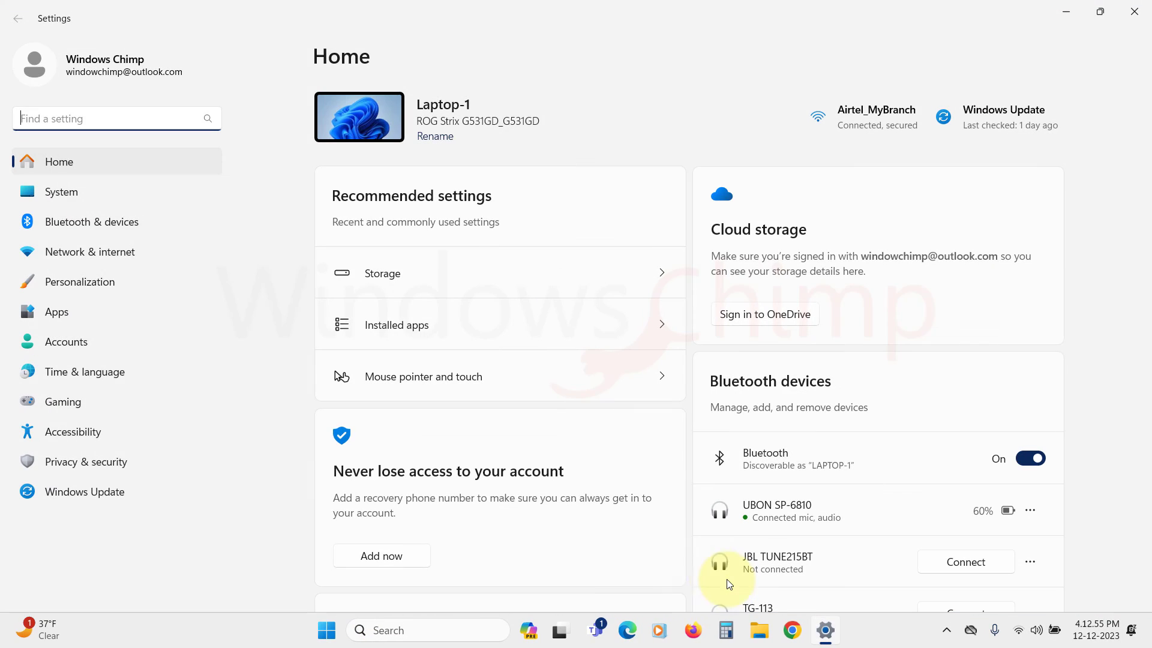
{"action": "left_click", "coordinate": [108, 491]}
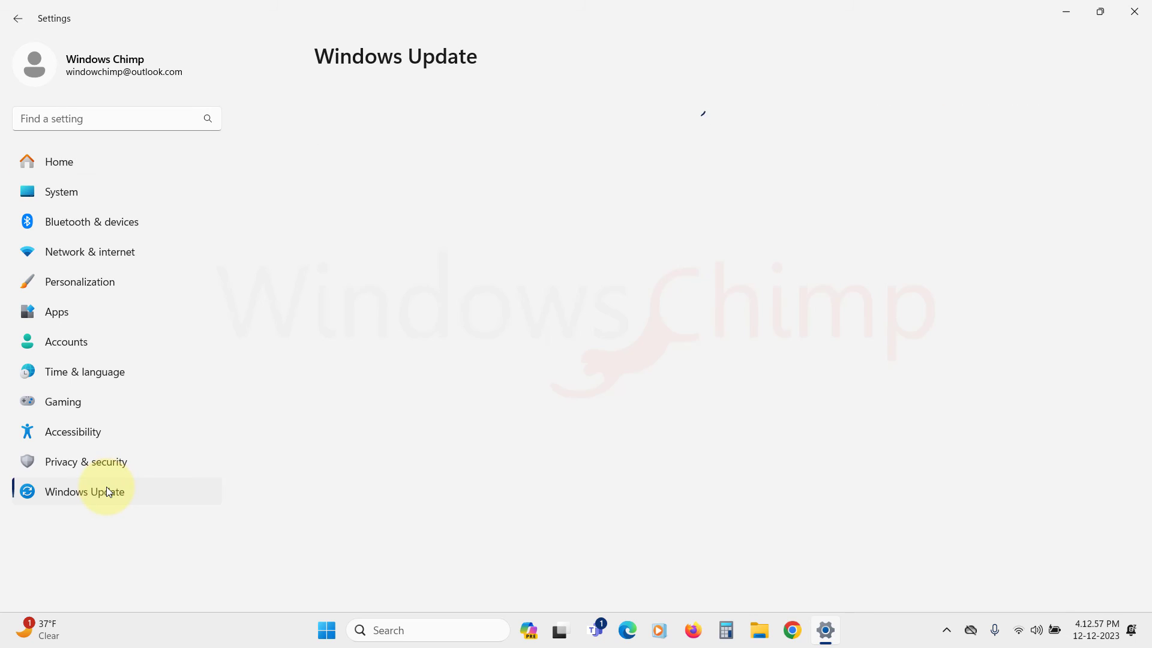
{"action": "left_click", "coordinate": [991, 125]}
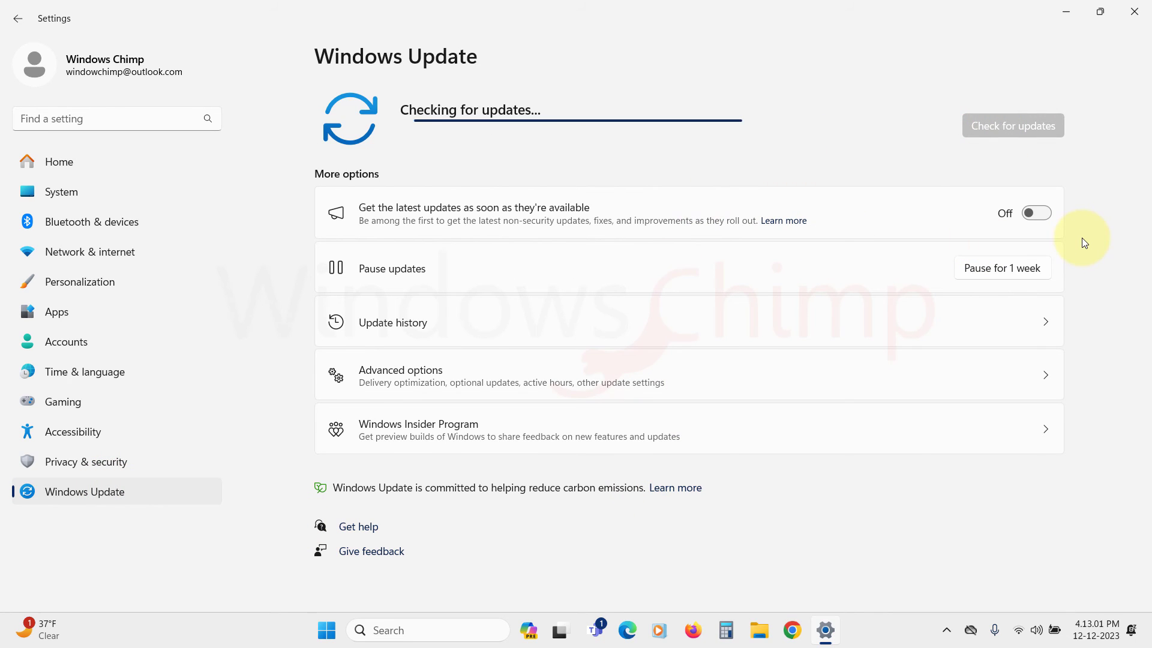